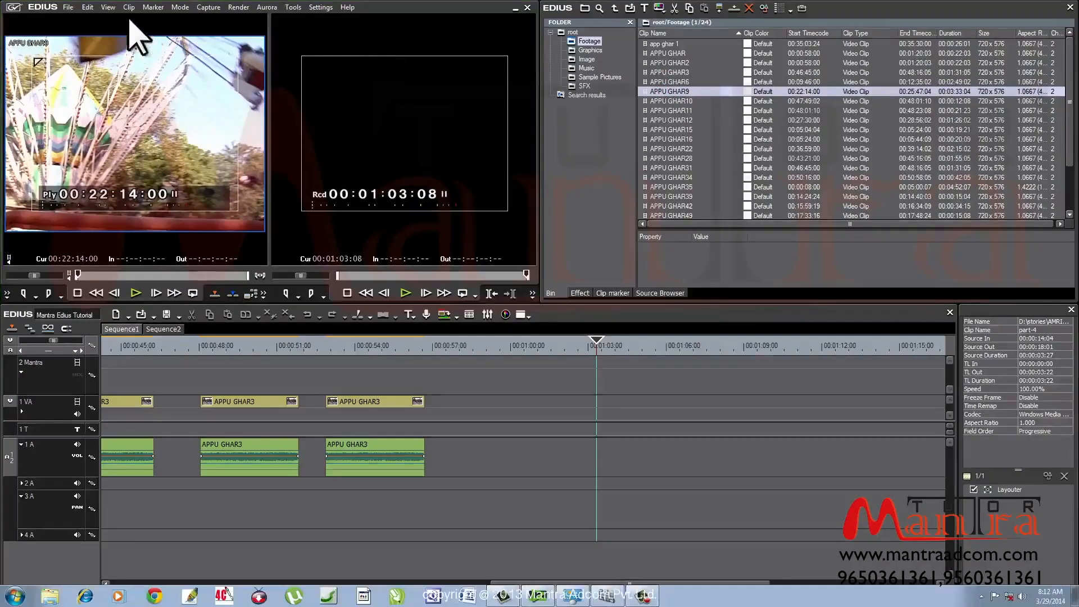
Open the View menu to change the monitor layout
{"action": "left_click", "coordinate": [112, 8]}
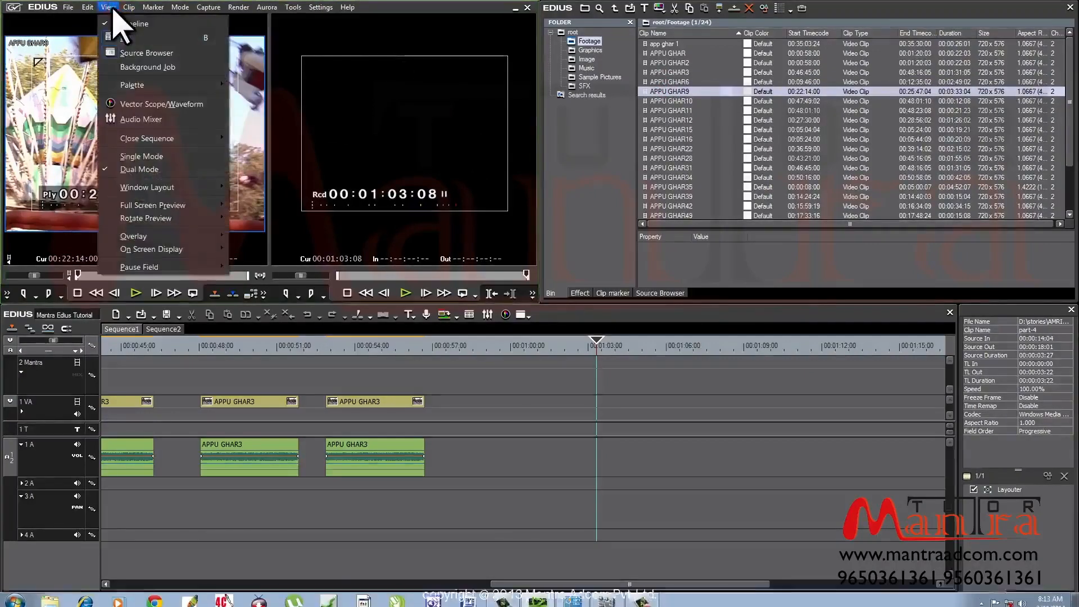
Switch to Single Mode and preview APPU GHAR15 in the player
{"action": "left_click", "coordinate": [183, 156]}
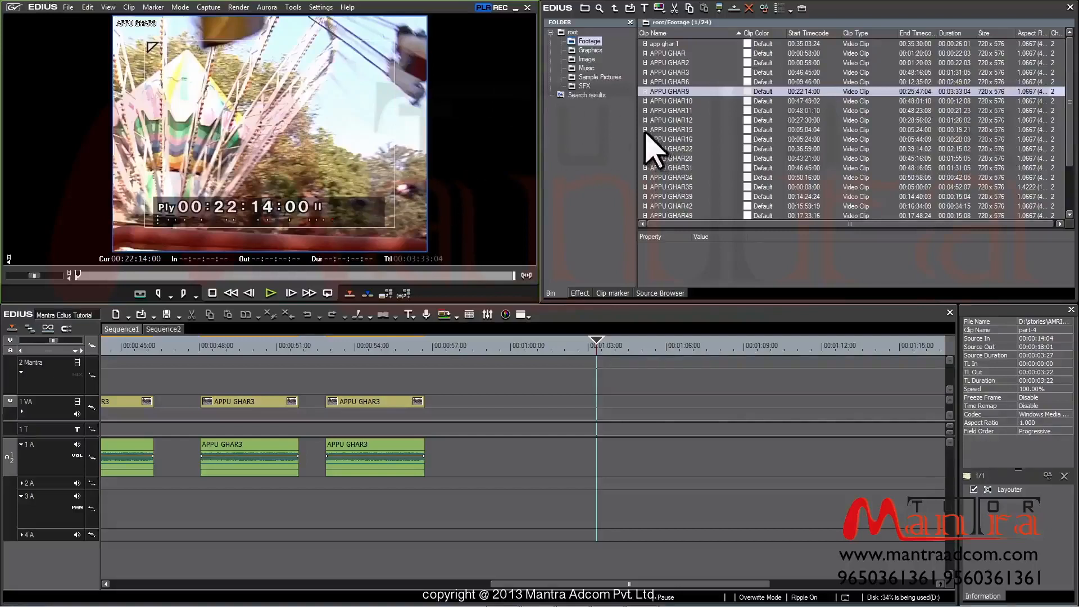
{"action": "left_click_drag", "start_coordinate": [646, 131], "coordinate": [344, 117]}
{"action": "left_click_drag", "start_coordinate": [78, 275], "coordinate": [313, 279]}
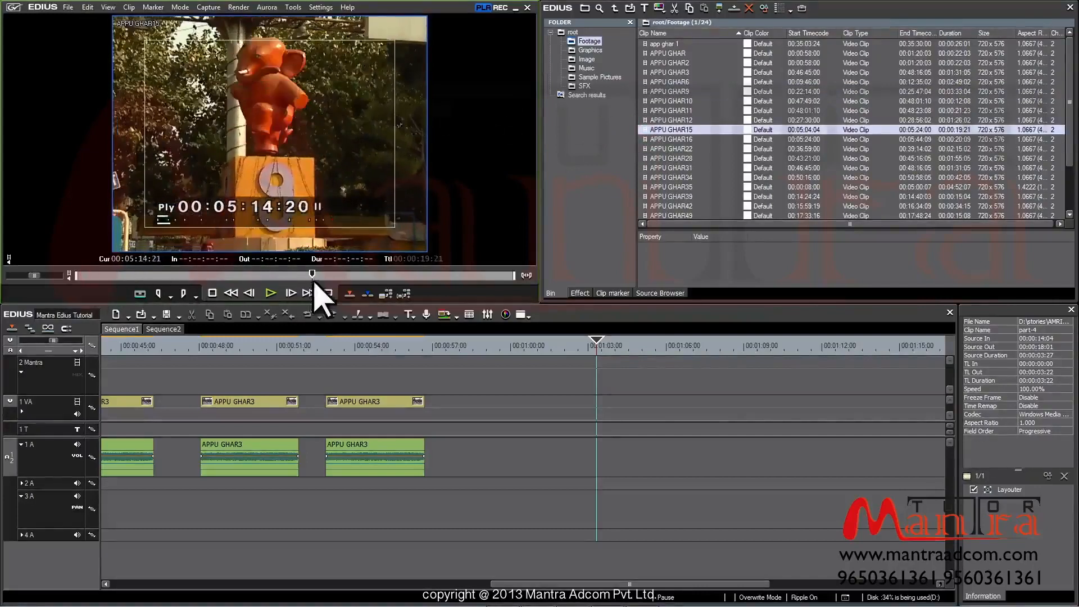
Preview APPU GHAR16 and APPU GHAR28 from the clip list
{"action": "left_click", "coordinate": [664, 140]}
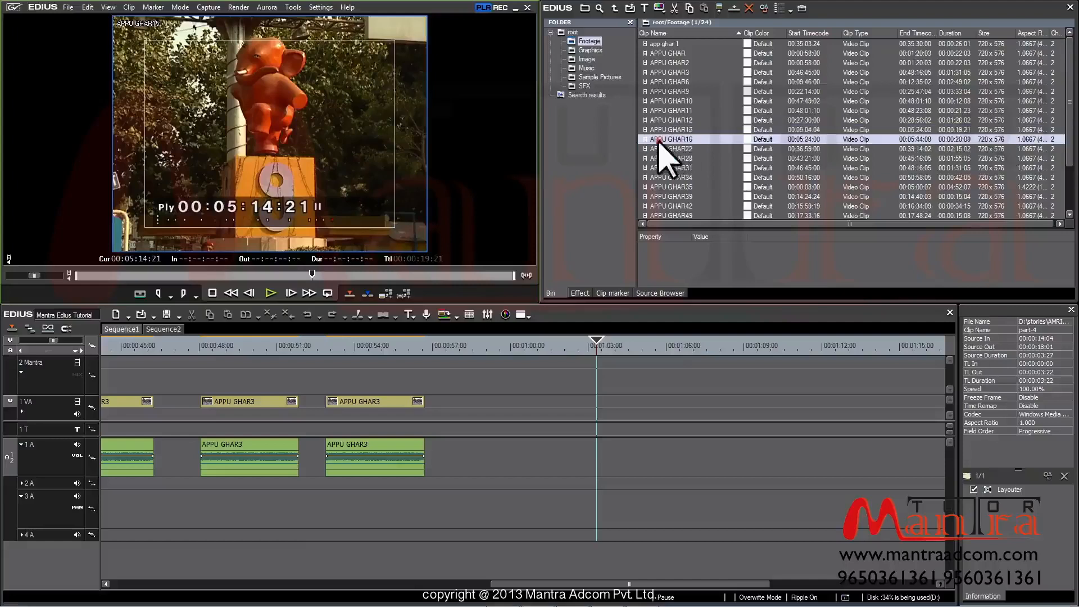
{"action": "double_click", "coordinate": [720, 141]}
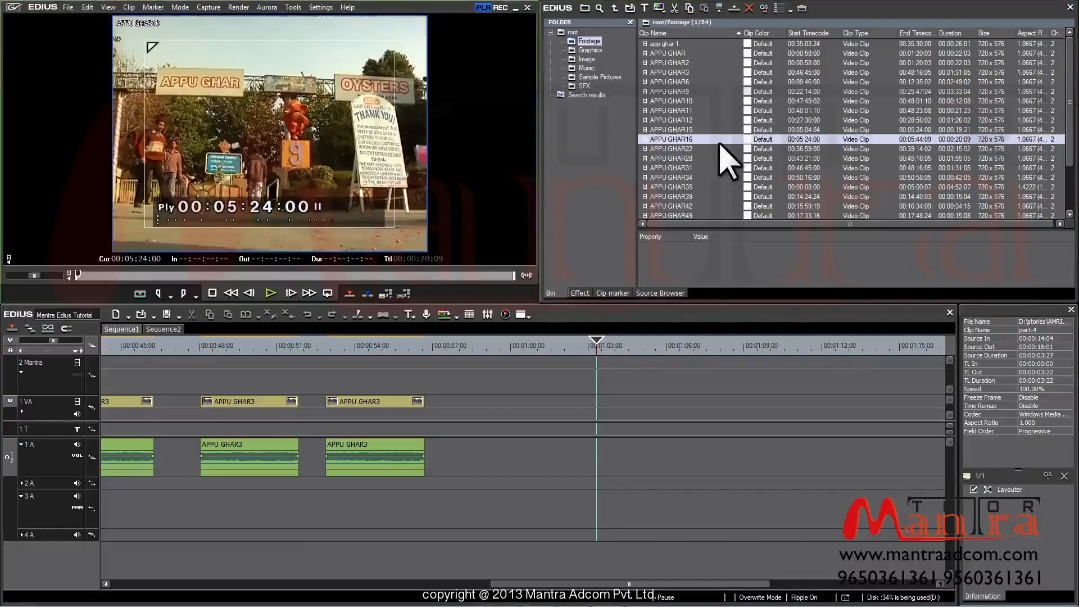
{"action": "left_click_drag", "start_coordinate": [101, 284], "coordinate": [309, 293]}
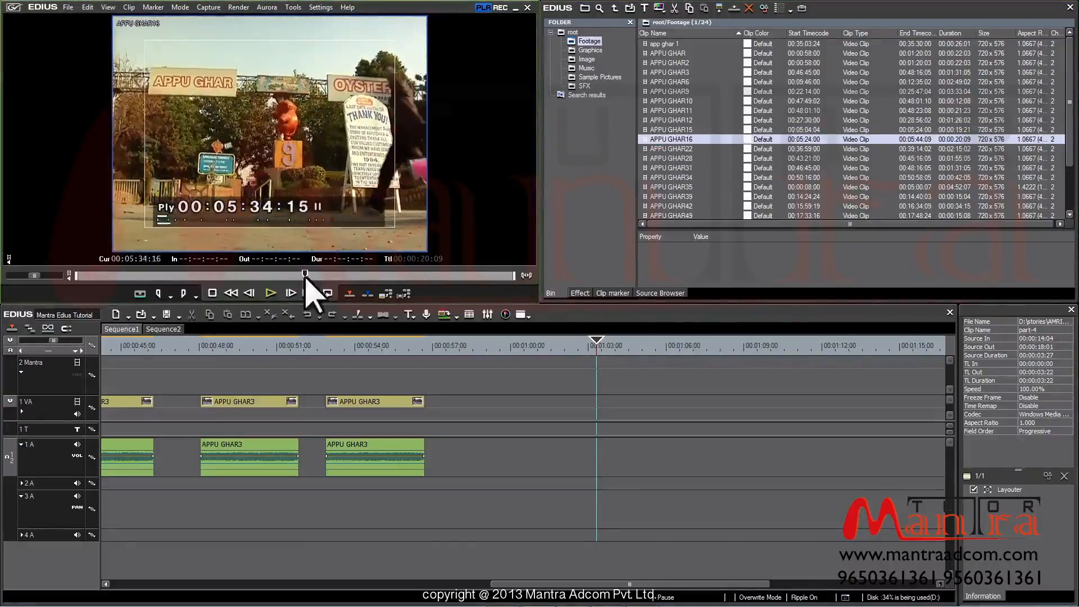
{"action": "left_click", "coordinate": [659, 158]}
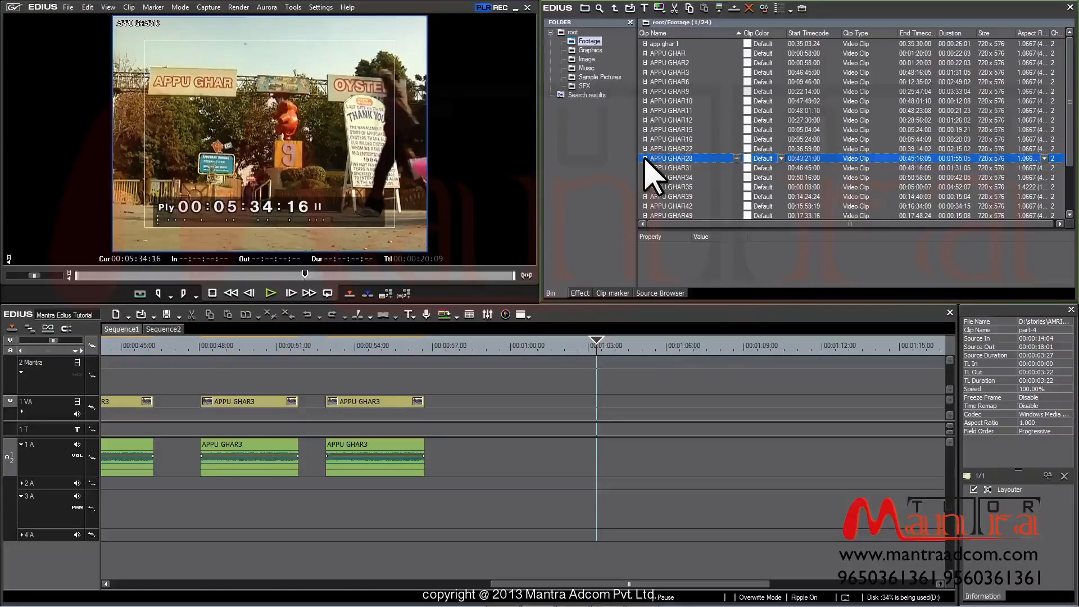
{"action": "double_click", "coordinate": [644, 159]}
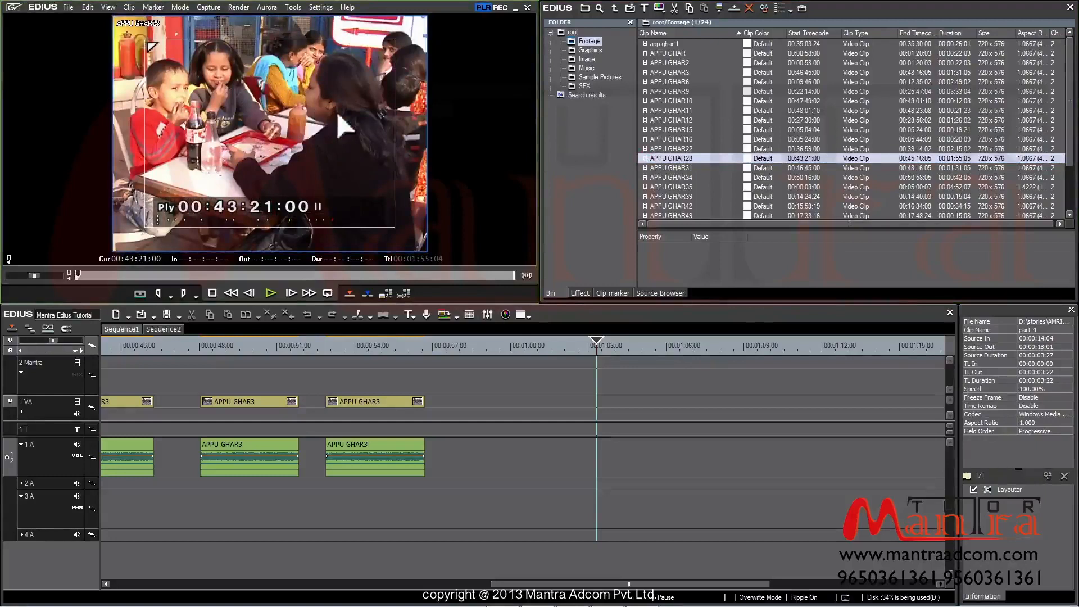
Load APPU GHAR6 into the player and skim through it
{"action": "left_click", "coordinate": [669, 111]}
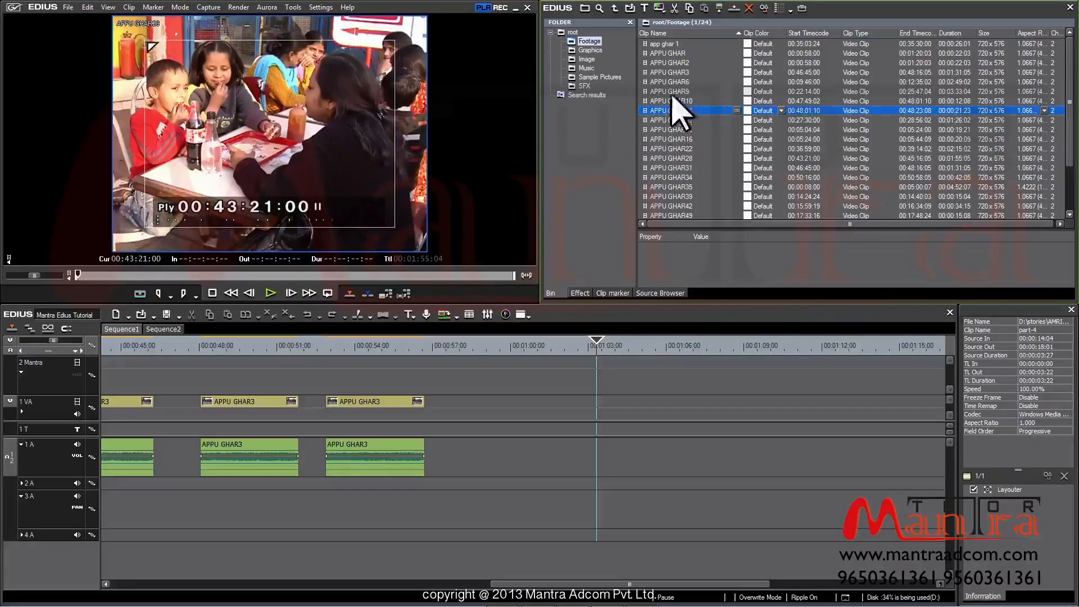
{"action": "left_click", "coordinate": [672, 84]}
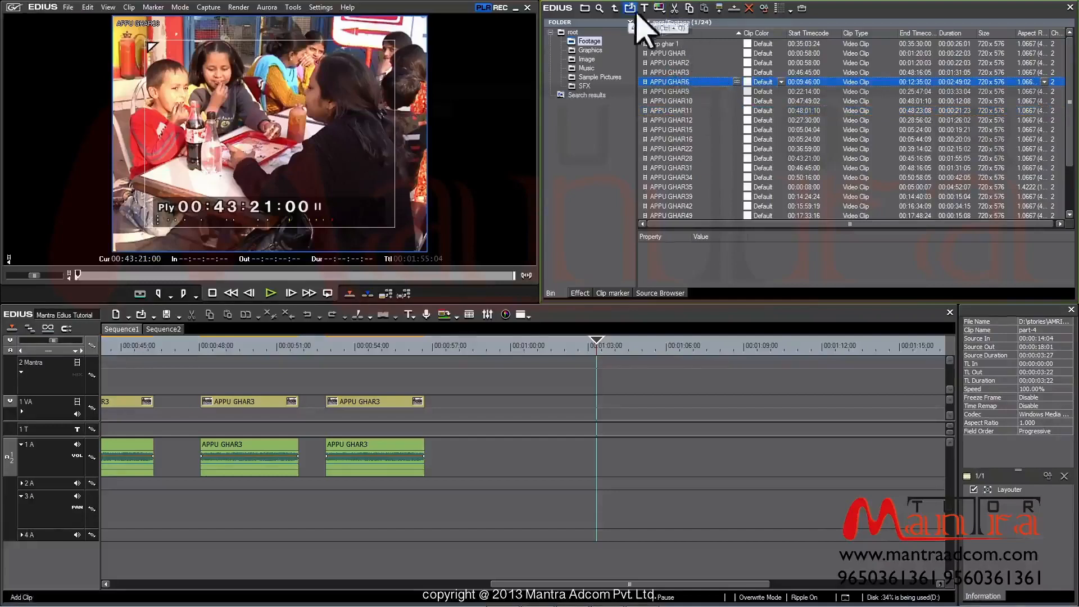
{"action": "left_click", "coordinate": [719, 8]}
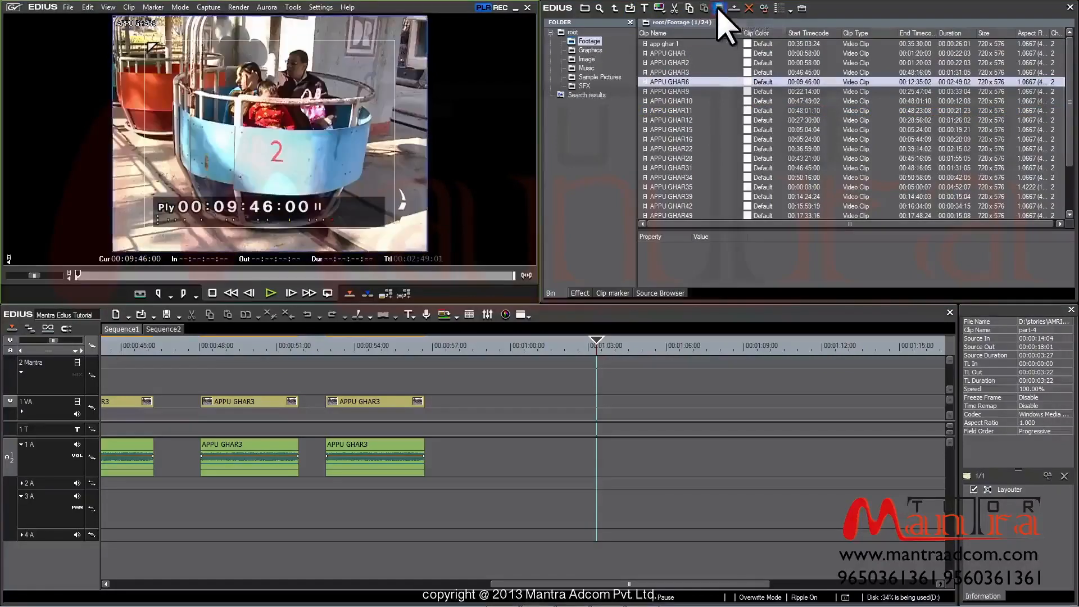
{"action": "left_click_drag", "start_coordinate": [101, 277], "coordinate": [125, 271]}
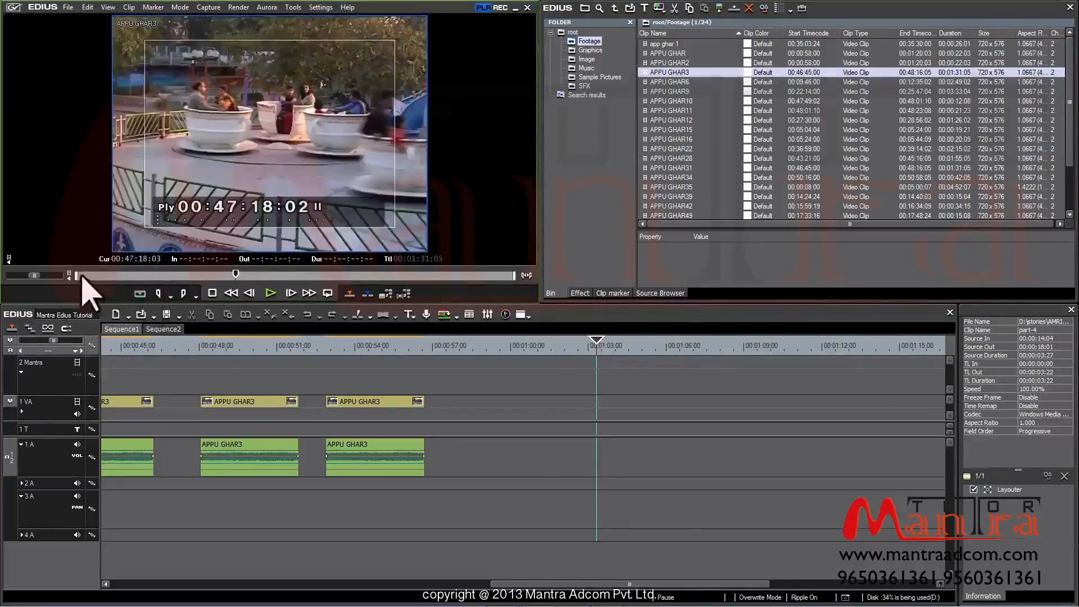
Scrub APPU GHAR3 in the player to frame 00:46:46:16
{"action": "left_click", "coordinate": [80, 275]}
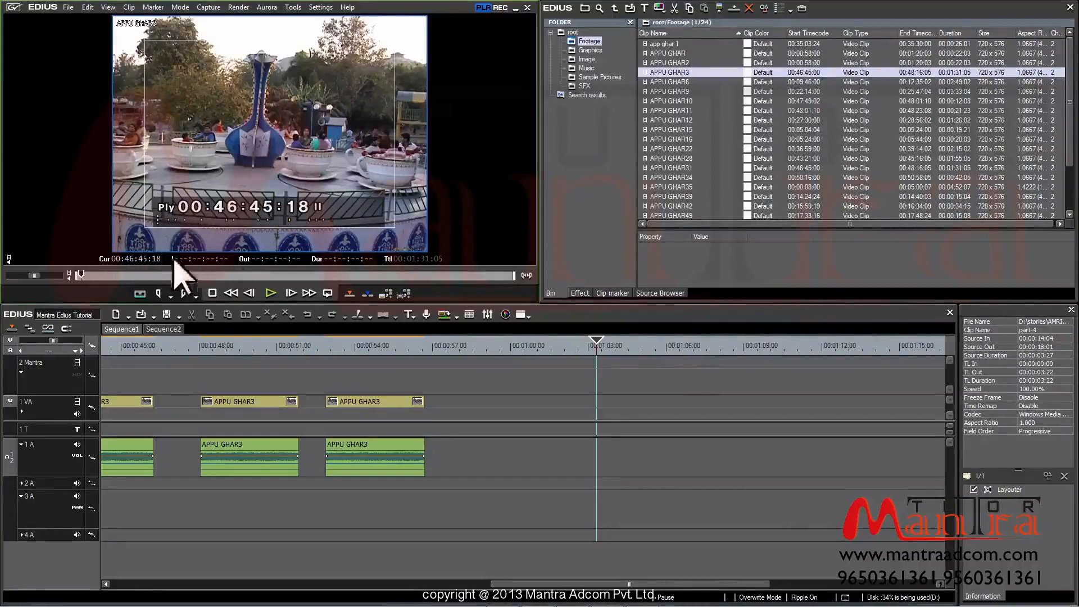
{"action": "left_click_drag", "start_coordinate": [165, 275], "coordinate": [190, 275]}
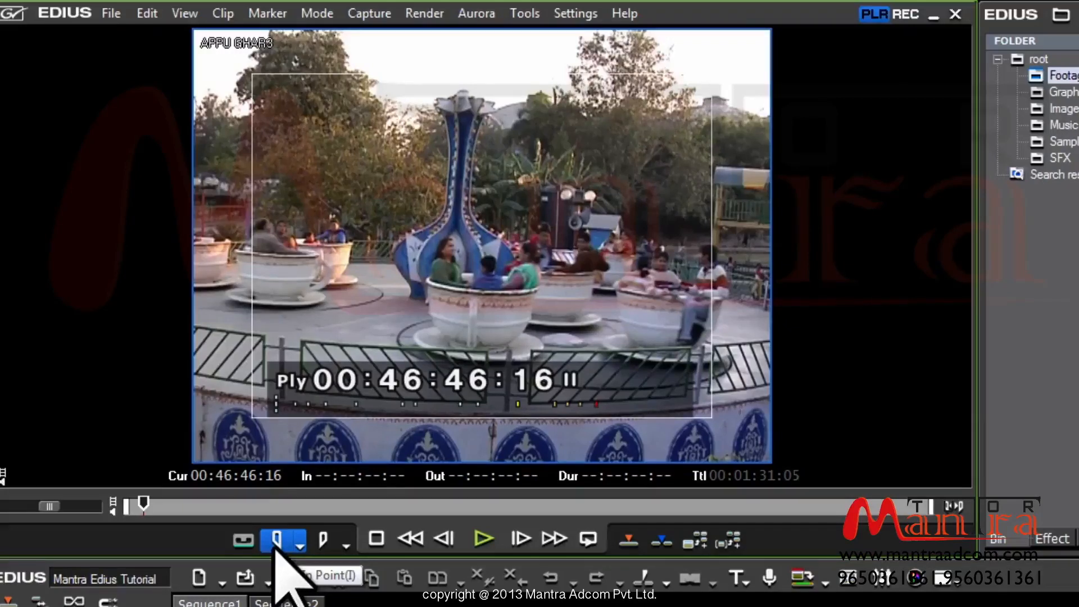
Set APPU GHAR3's In point at 00:46:46:16 and check the frames just after it
{"action": "left_click", "coordinate": [276, 548]}
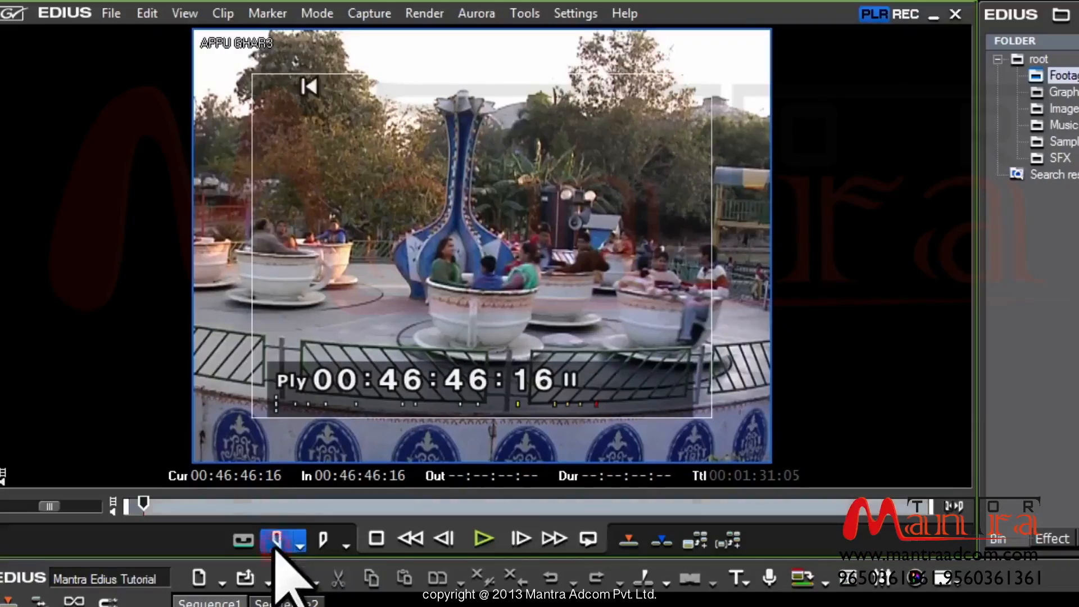
{"action": "left_click_drag", "start_coordinate": [147, 506], "coordinate": [167, 504]}
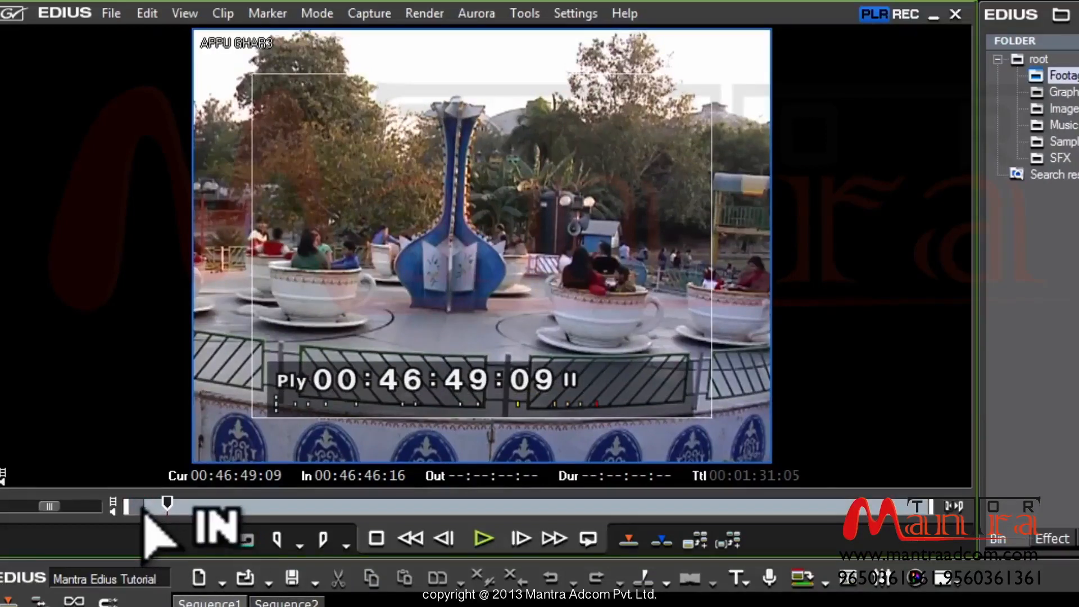
{"action": "left_click_drag", "start_coordinate": [167, 503], "coordinate": [145, 503]}
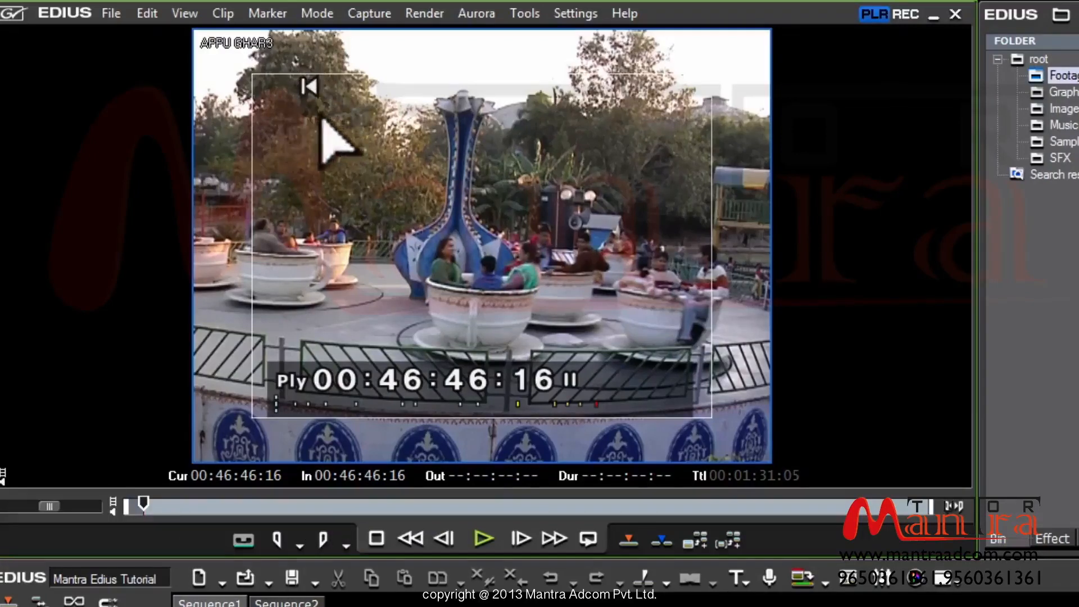
Set the Out point at 00:46:49:24 for a 00:00:03:08 range
{"action": "left_click", "coordinate": [174, 508]}
{"action": "left_click_drag", "start_coordinate": [175, 508], "coordinate": [163, 502]}
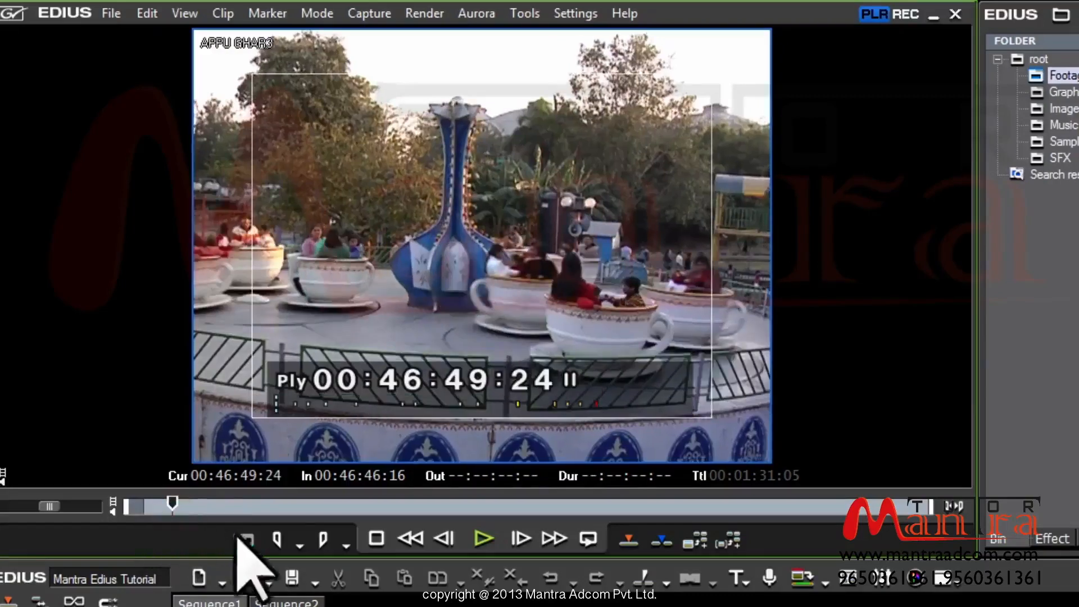
{"action": "left_click", "coordinate": [326, 541]}
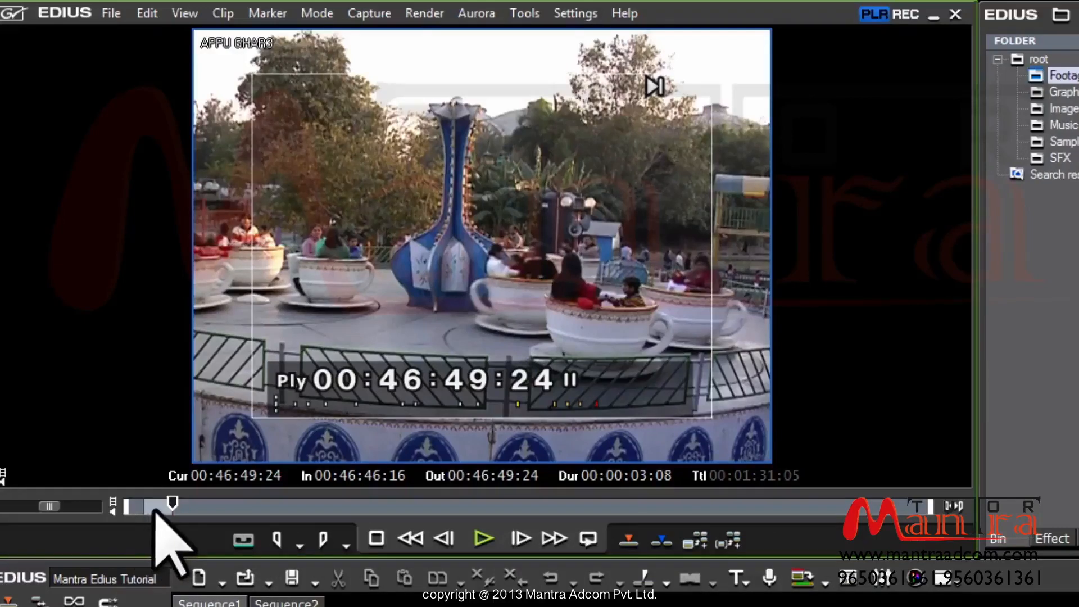
Review the marked range, then scrub the preview forward to about 00:47:29:12
{"action": "left_click", "coordinate": [955, 513]}
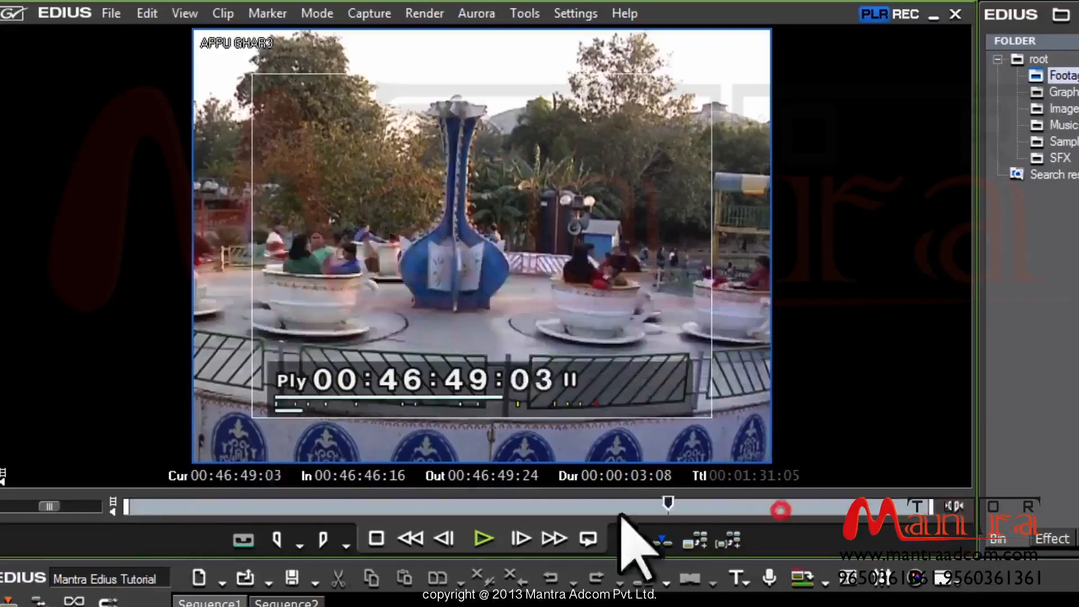
{"action": "left_click_drag", "start_coordinate": [227, 514], "coordinate": [572, 514]}
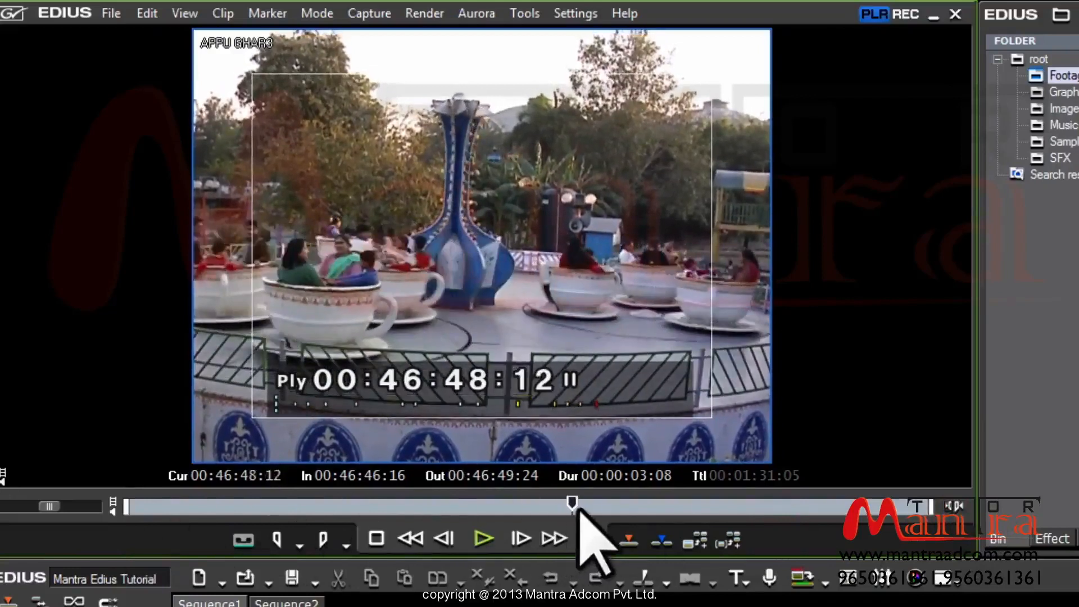
{"action": "left_click_drag", "start_coordinate": [671, 497], "coordinate": [764, 499]}
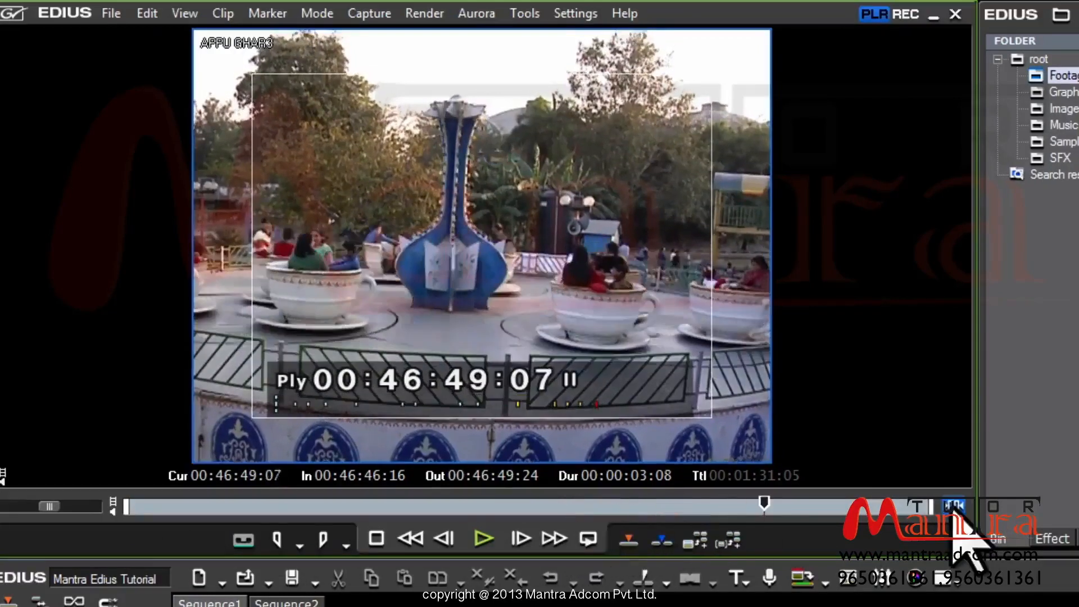
{"action": "left_click", "coordinate": [959, 507]}
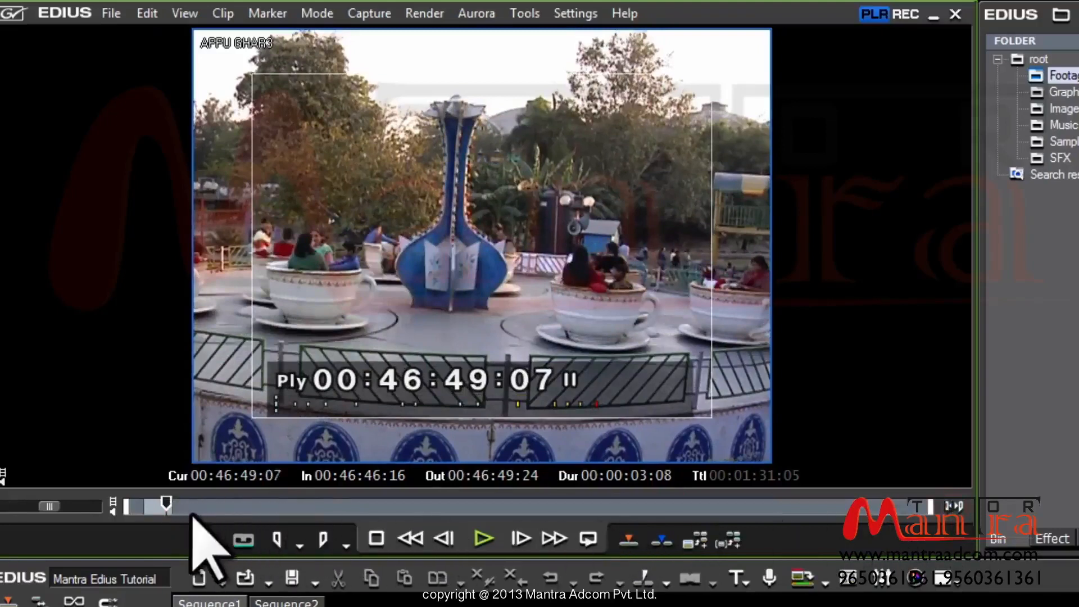
{"action": "left_click", "coordinate": [220, 506]}
{"action": "left_click_drag", "start_coordinate": [349, 511], "coordinate": [520, 535]}
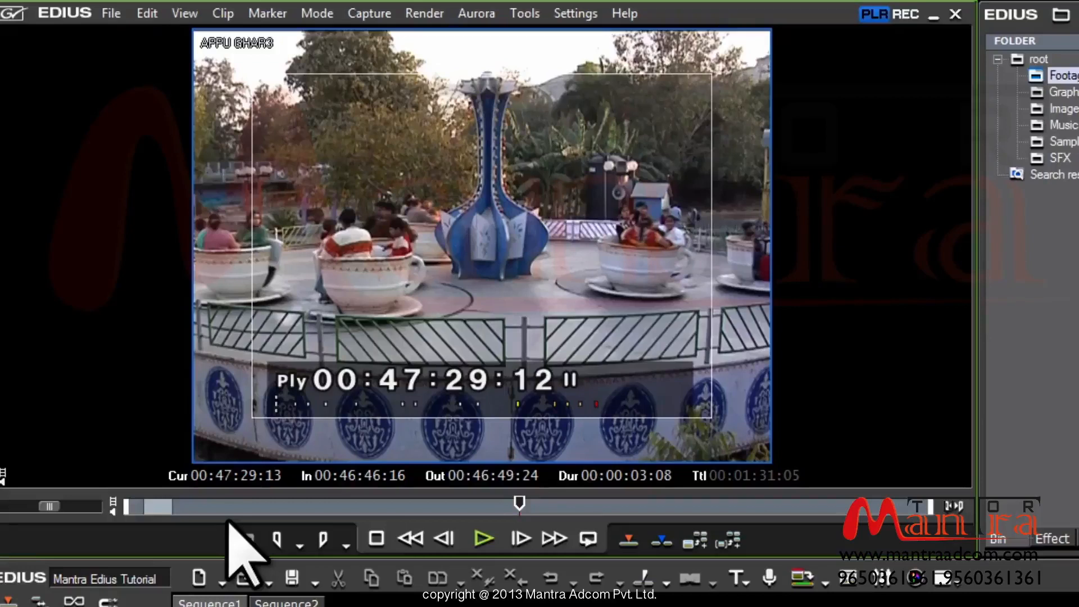
Mark a new In point at 00:47:41:11, then return the player to 00:46:45:00
{"action": "left_click", "coordinate": [354, 505]}
{"action": "left_click_drag", "start_coordinate": [357, 506], "coordinate": [623, 511]}
{"action": "key", "text": "i"}
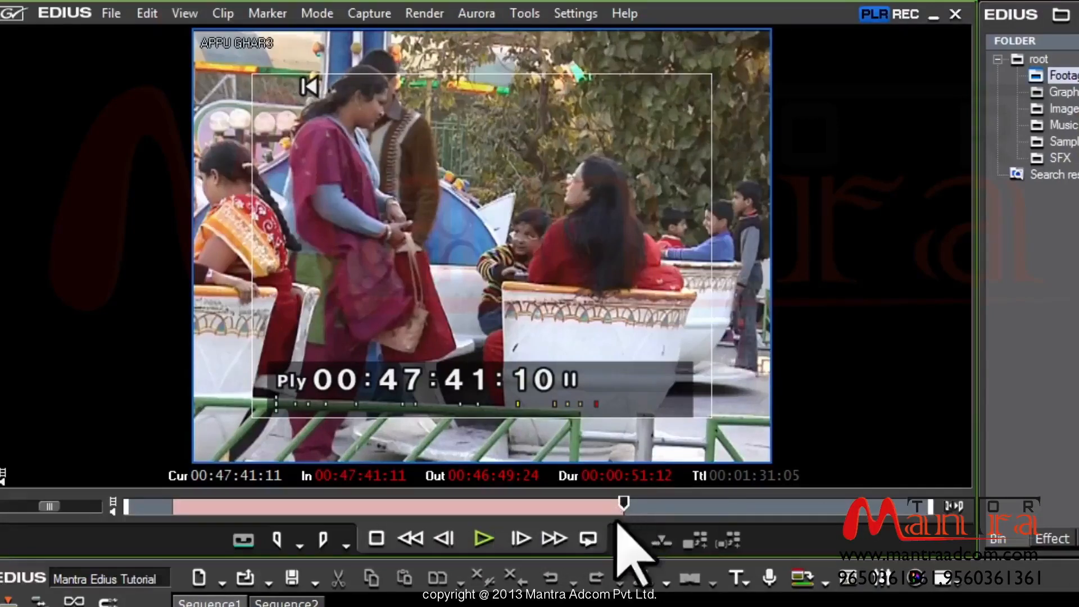
{"action": "type", "text": "0"}
{"action": "key", "text": "Return"}
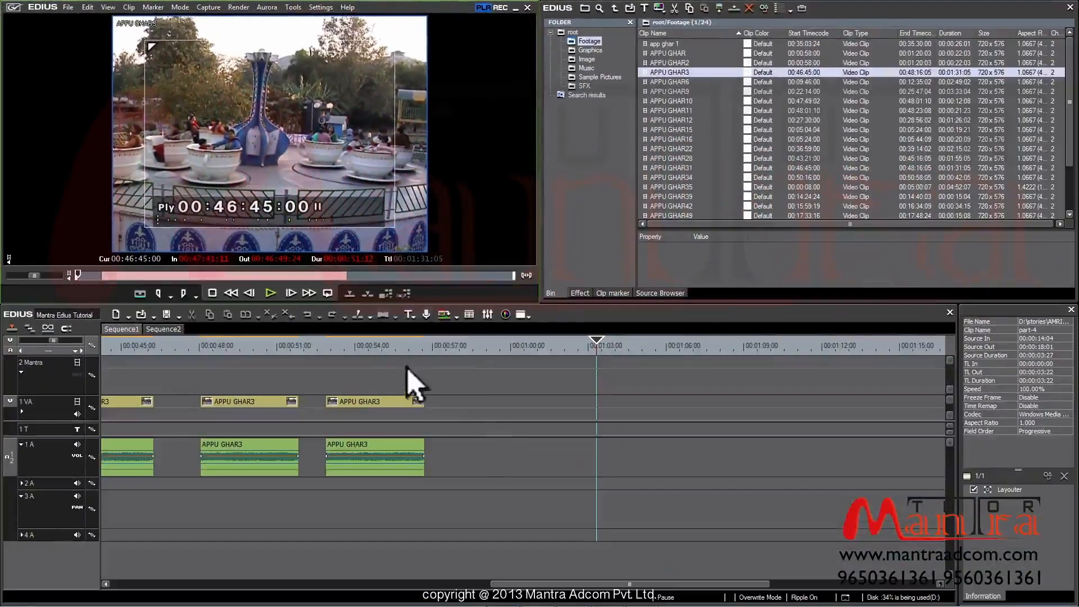
Mark the Out point at 00:47:45:14, giving a 00:00:04:03 range
{"action": "left_click_drag", "start_coordinate": [376, 275], "coordinate": [367, 284]}
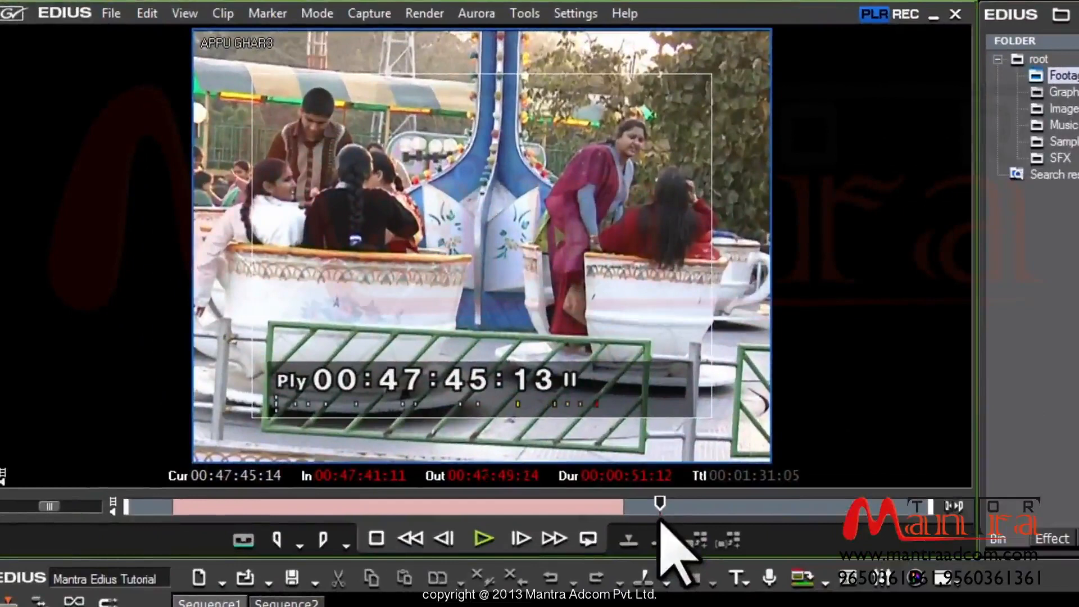
{"action": "key", "text": "o"}
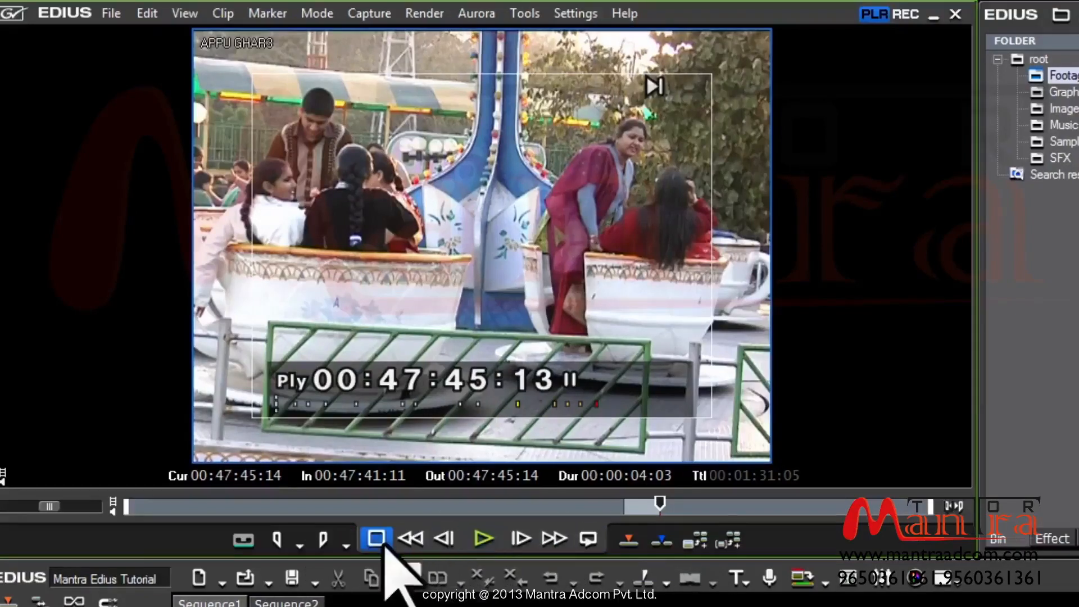
{"action": "left_click", "coordinate": [419, 505]}
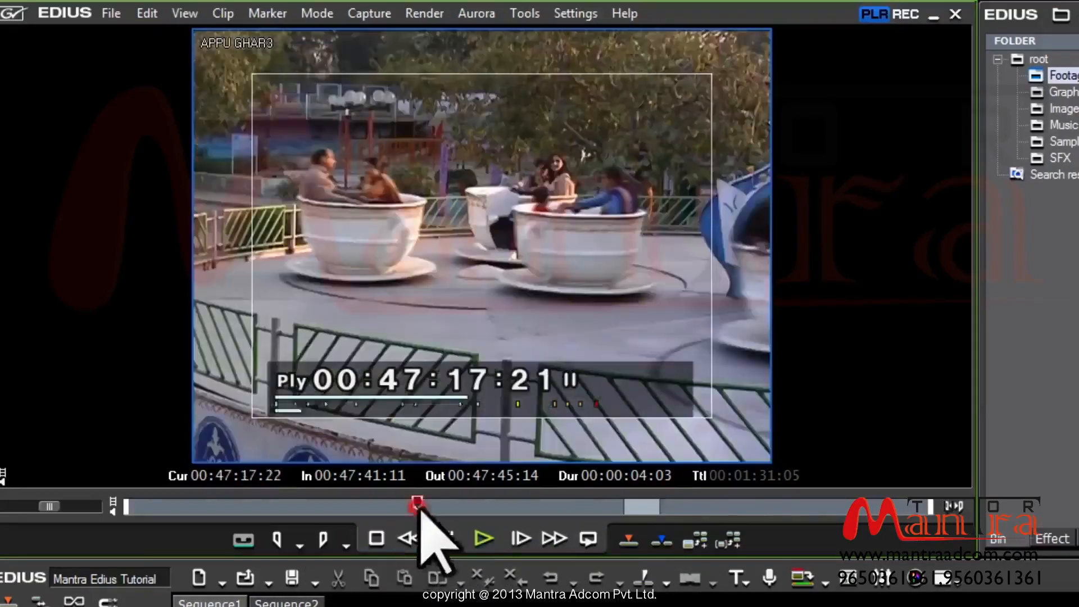
{"action": "left_click", "coordinate": [483, 538]}
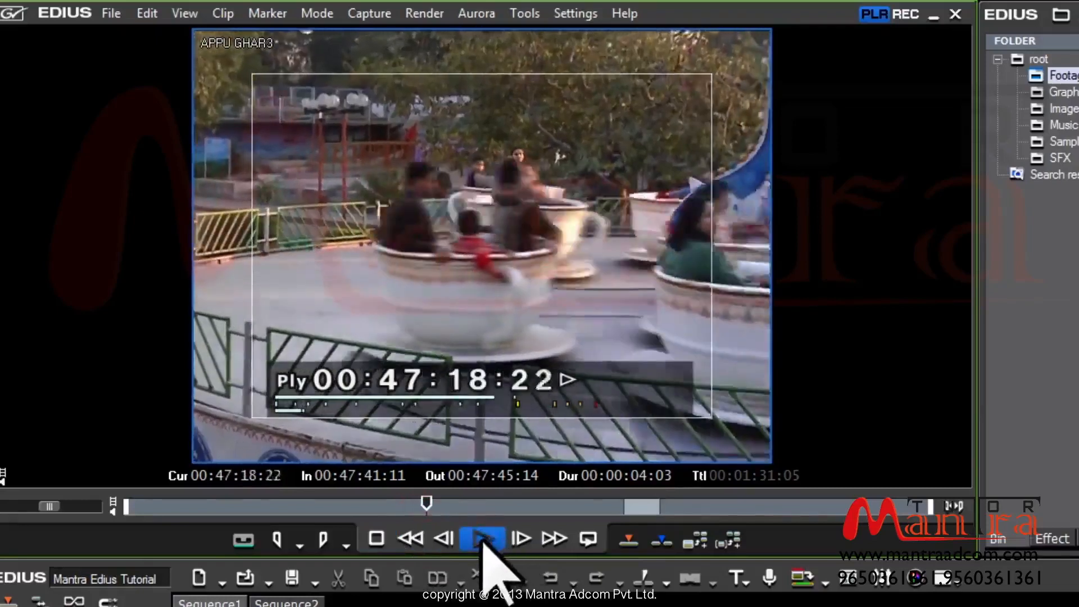
{"action": "left_click", "coordinate": [377, 540]}
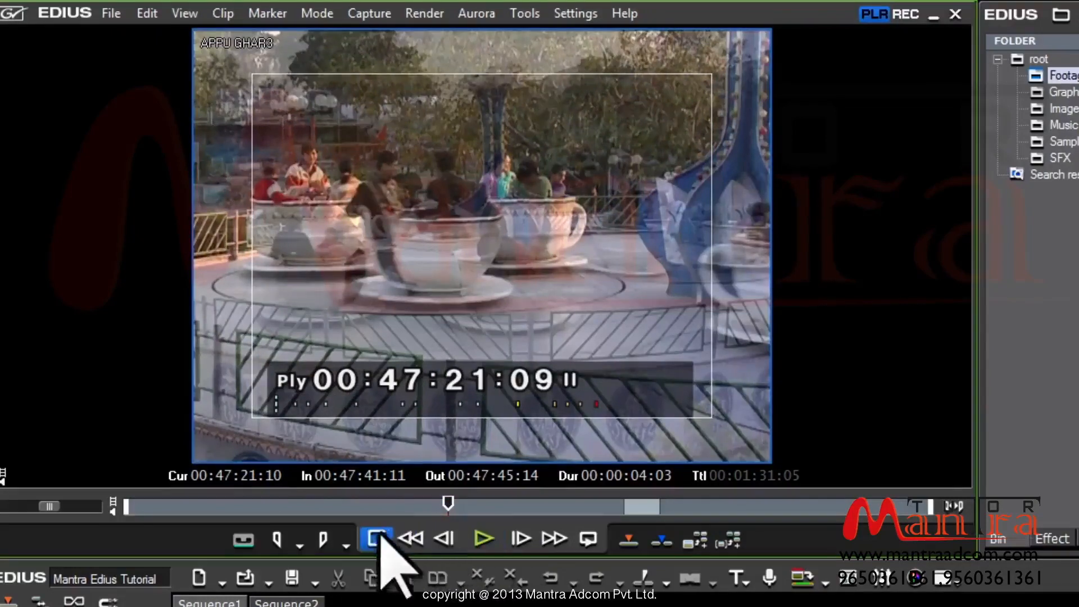
{"action": "left_click", "coordinate": [482, 541]}
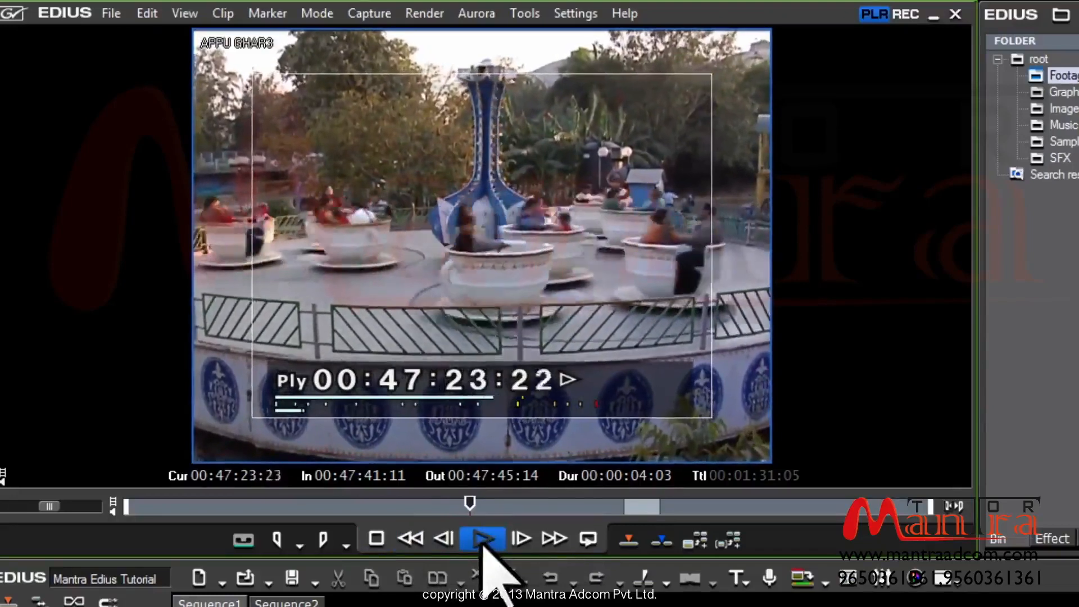
{"action": "left_click", "coordinate": [482, 541]}
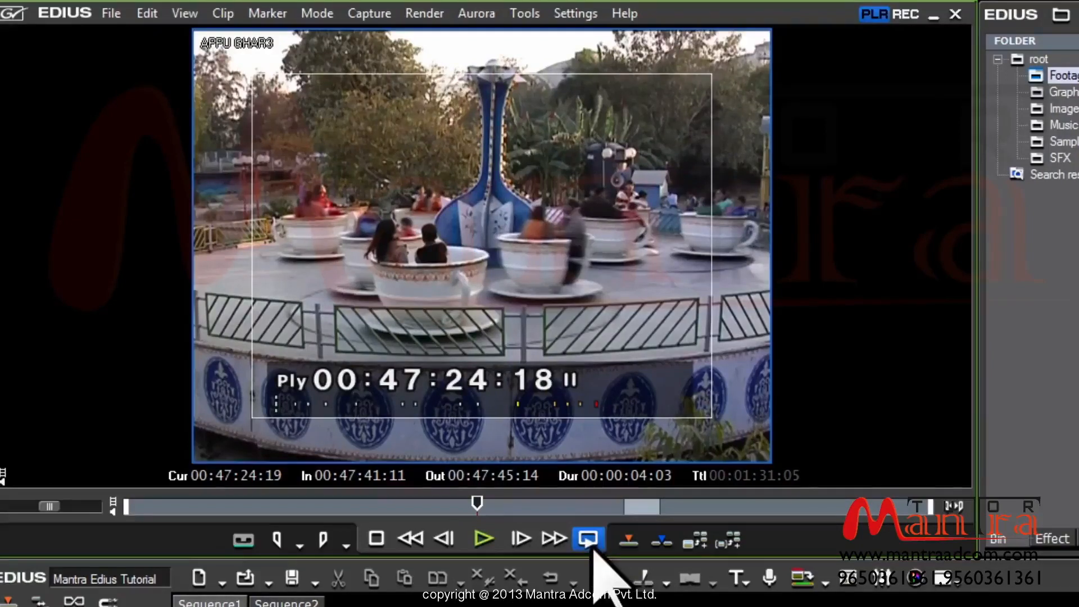
{"action": "left_click", "coordinate": [403, 548]}
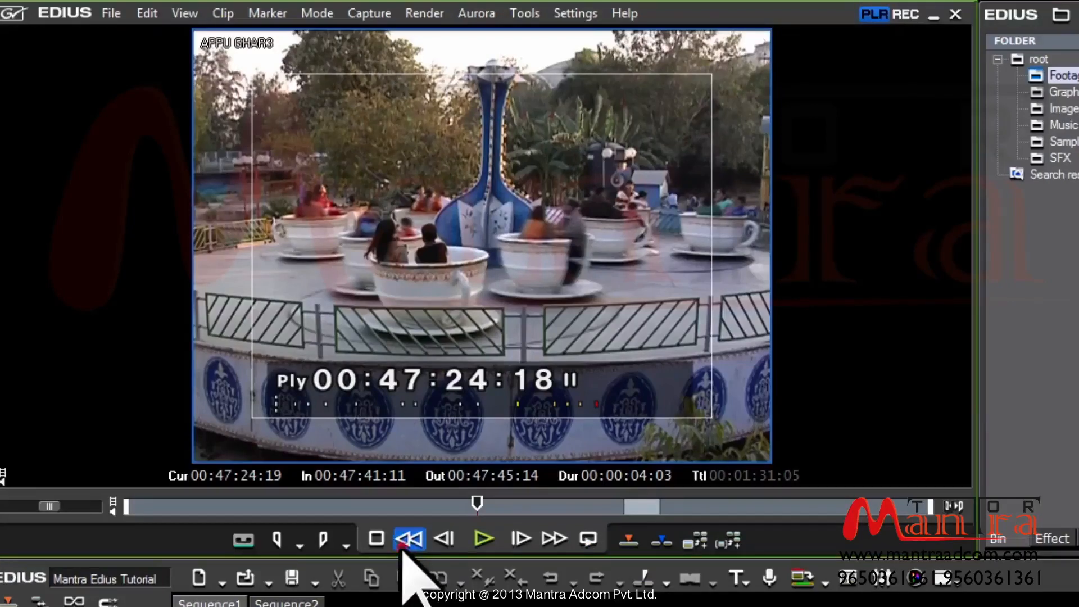
{"action": "left_click", "coordinate": [410, 546]}
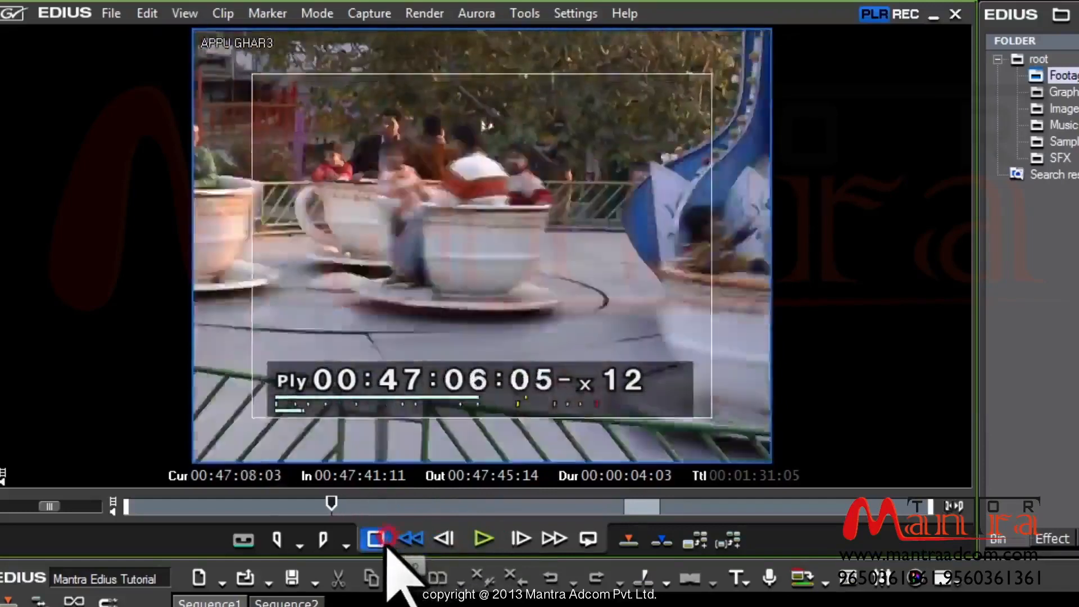
{"action": "left_click", "coordinate": [492, 506]}
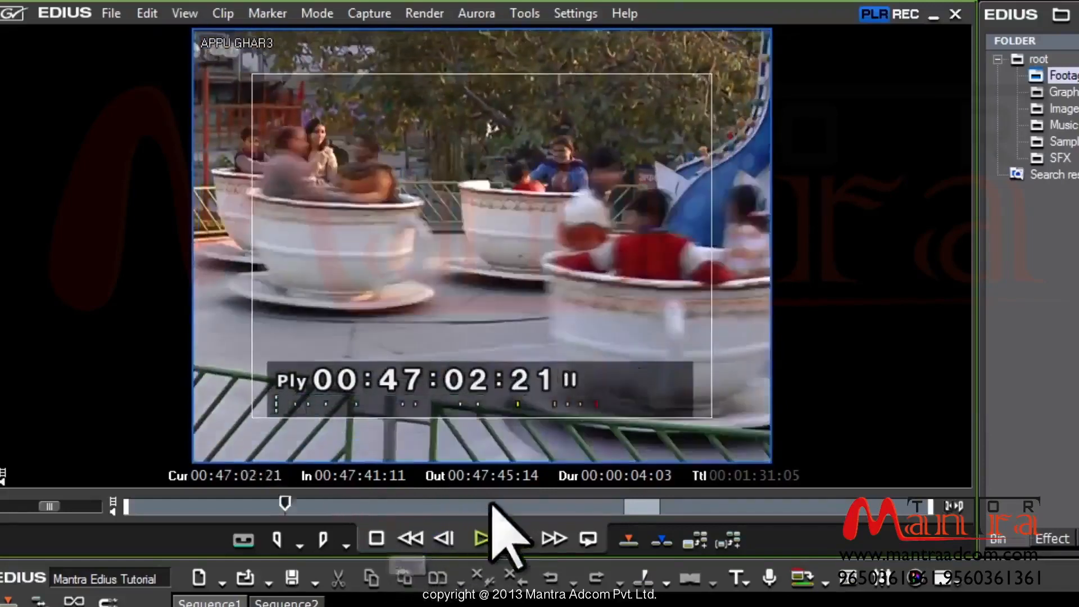
{"action": "left_click", "coordinate": [407, 544]}
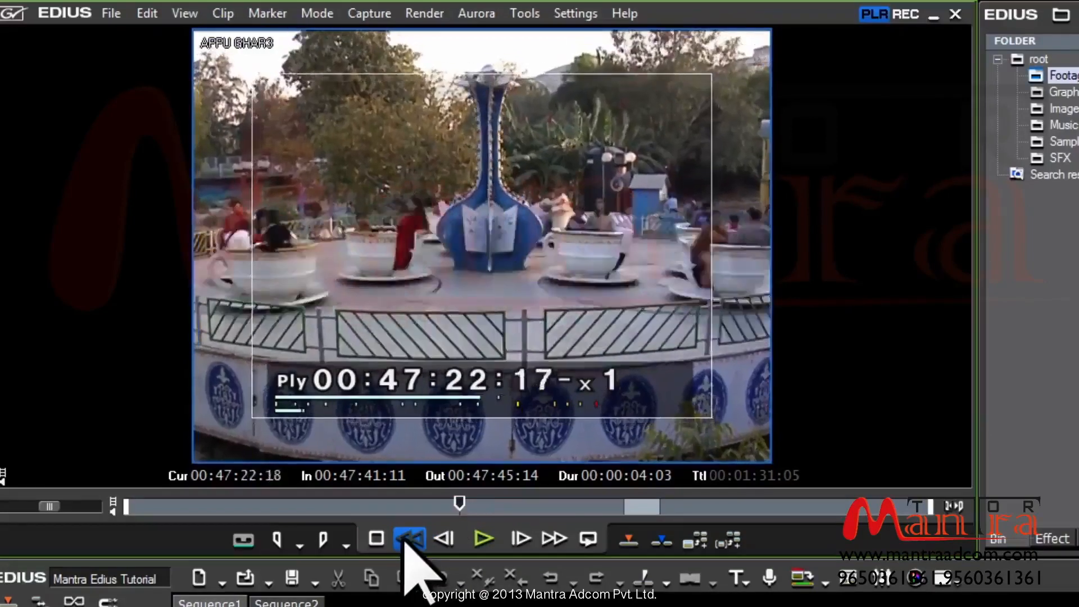
{"action": "left_click", "coordinate": [406, 543]}
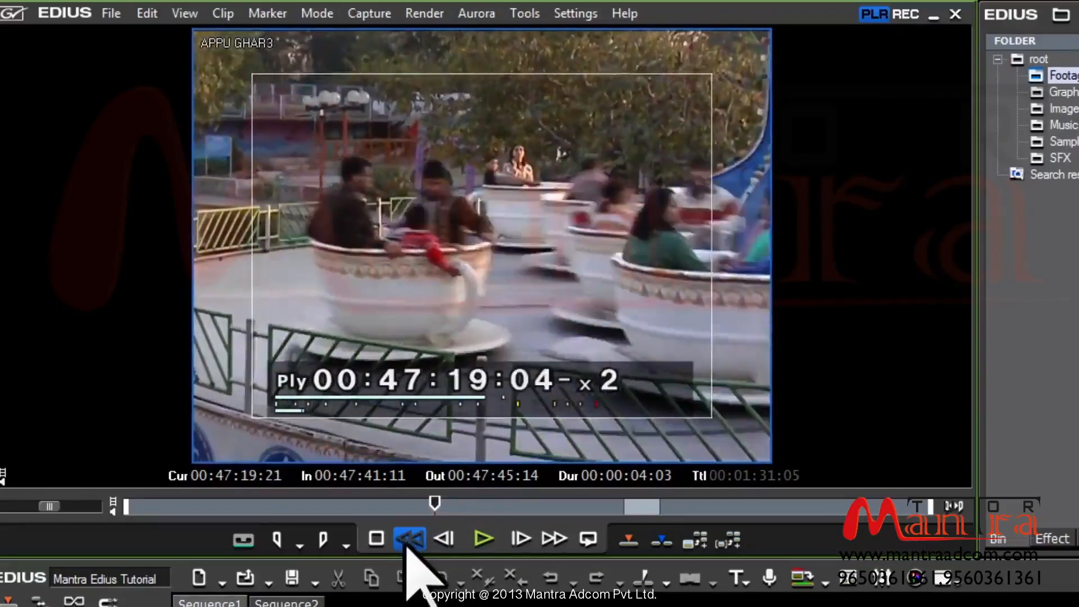
{"action": "key", "text": "space"}
{"action": "key", "text": "space"}
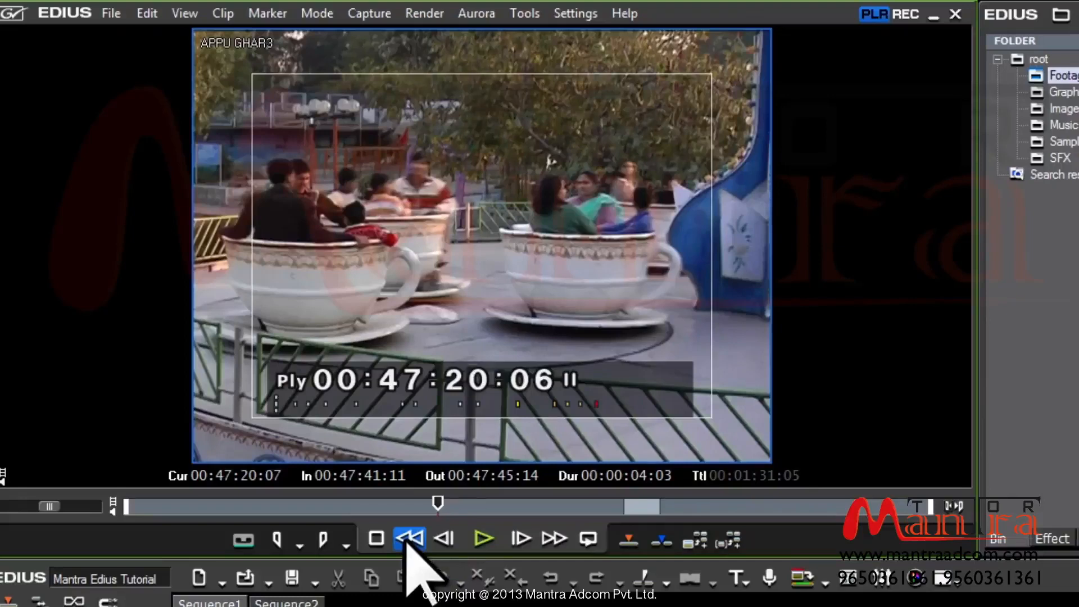
Play APPU GHAR3 in reverse, forward, and at double speed from about 00:47:20
{"action": "left_click", "coordinate": [408, 540]}
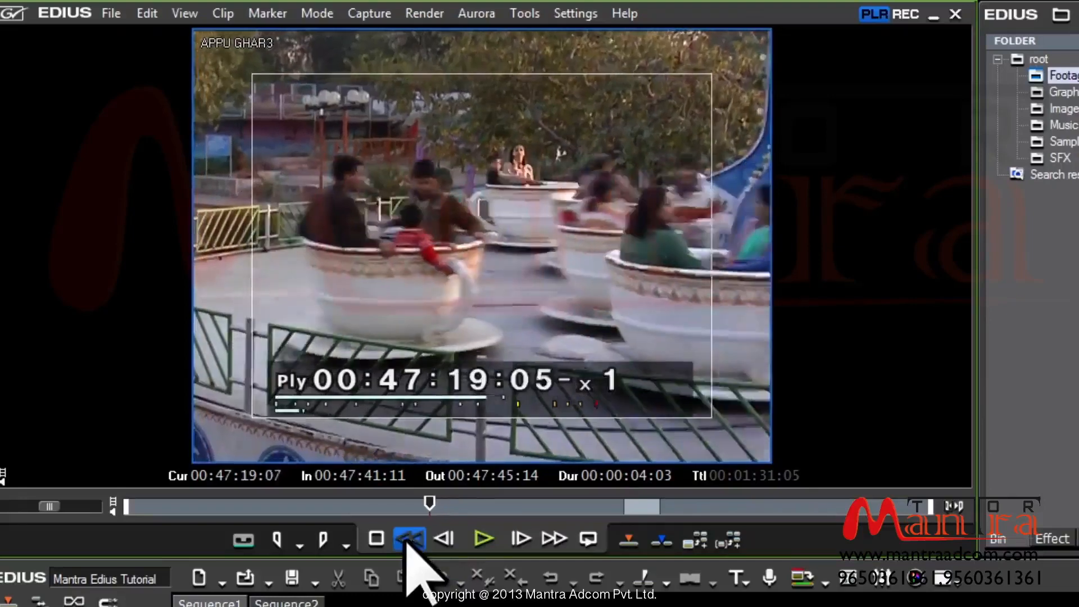
{"action": "left_click", "coordinate": [408, 541]}
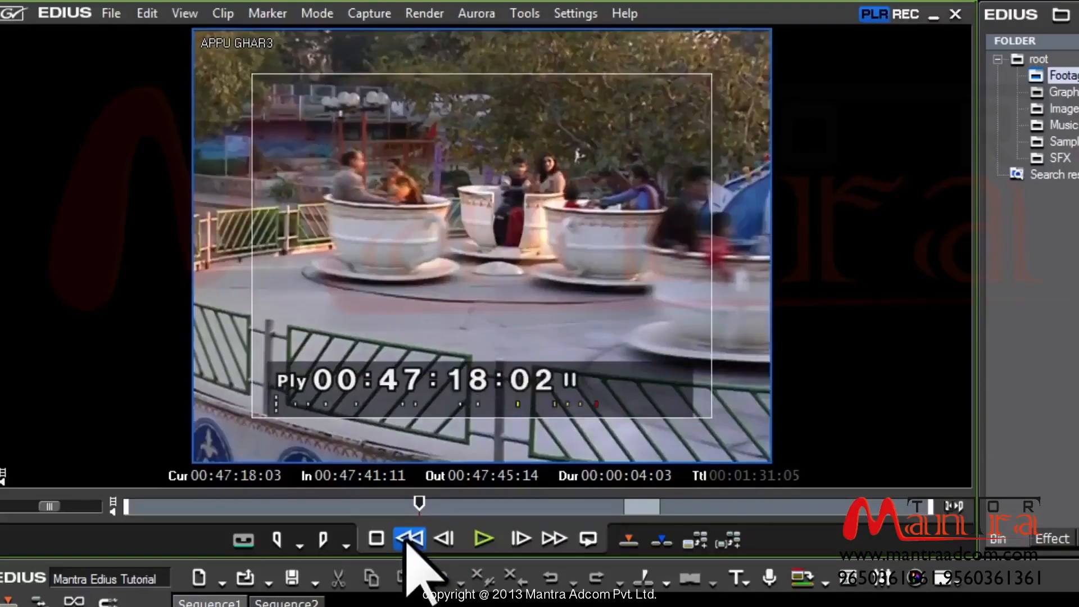
{"action": "key", "text": "space"}
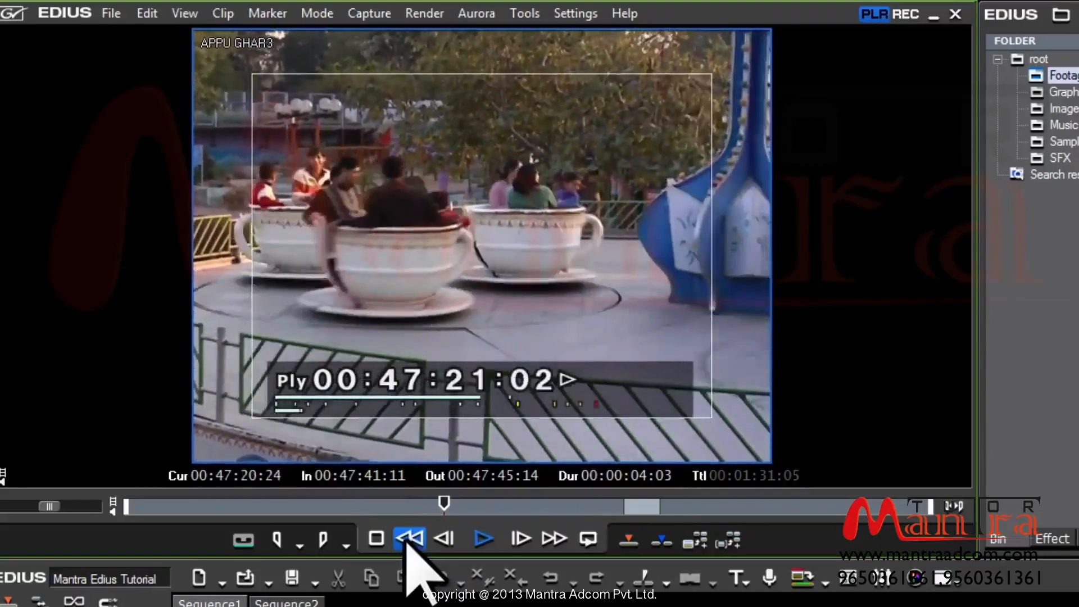
{"action": "key", "text": "space"}
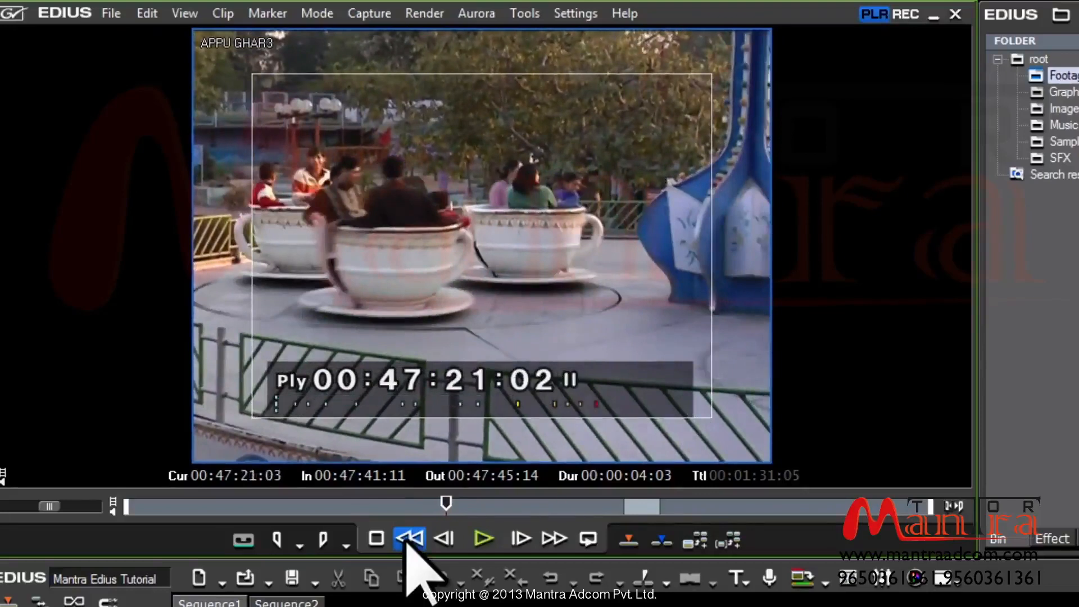
{"action": "key", "text": "l"}
{"action": "key", "text": "l"}
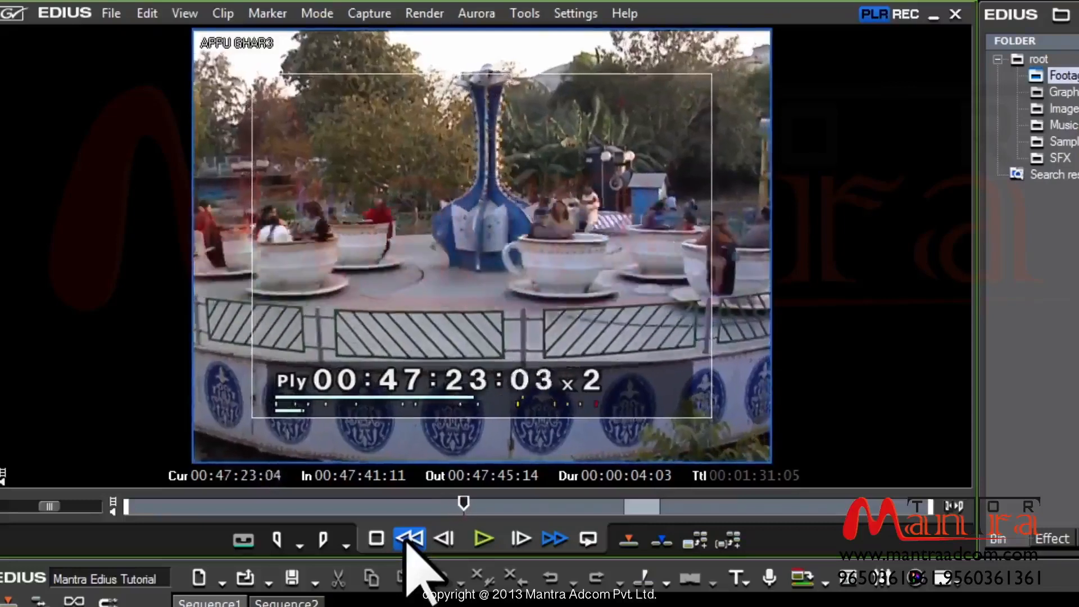
{"action": "key", "text": "l"}
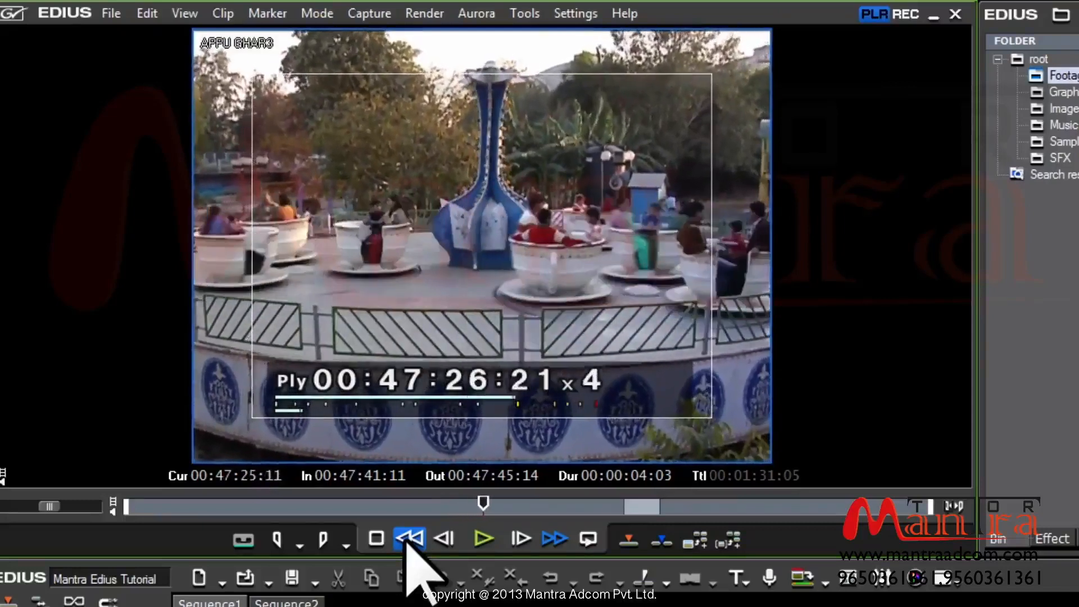
{"action": "key", "text": "j"}
{"action": "key", "text": "j"}
{"action": "key", "text": "j"}
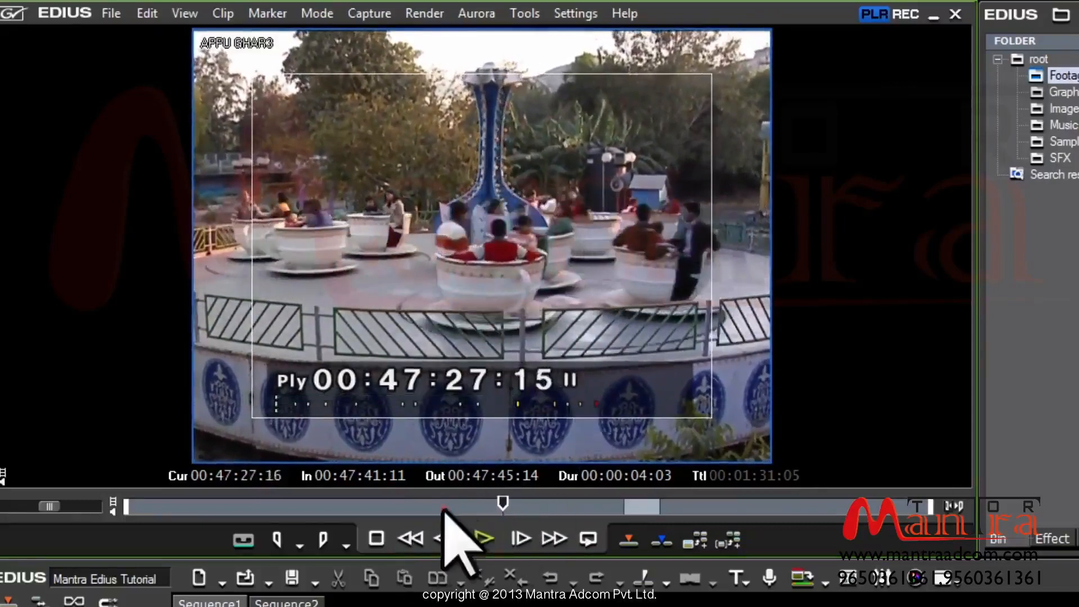
Replay from an earlier point, fast-forwarding up to 4x, and pause near 00:47:40
{"action": "left_click", "coordinate": [446, 506]}
{"action": "key", "text": "space"}
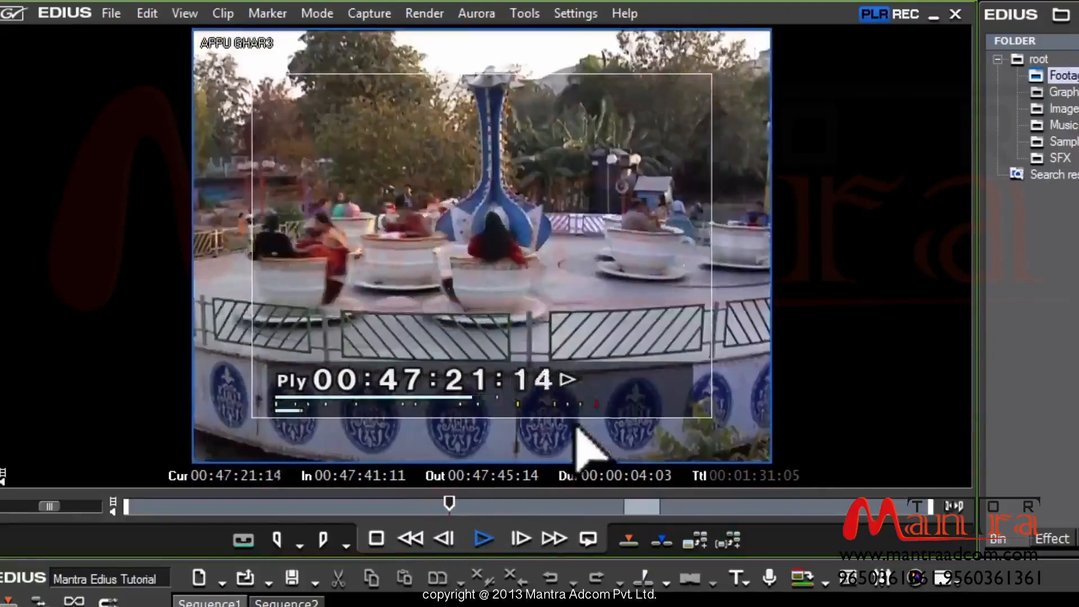
{"action": "key", "text": "l"}
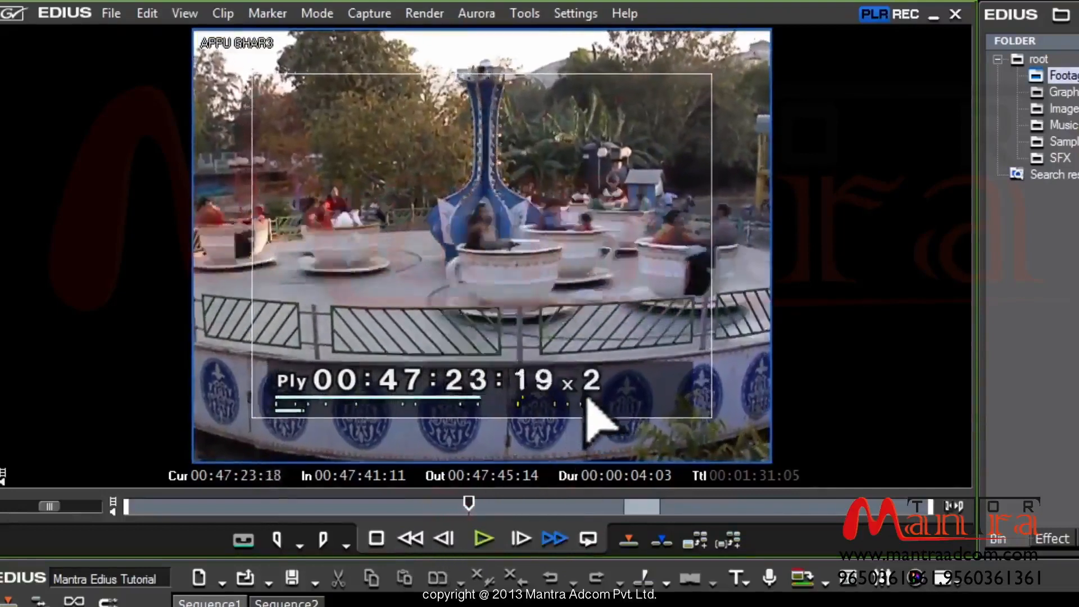
{"action": "key", "text": "l"}
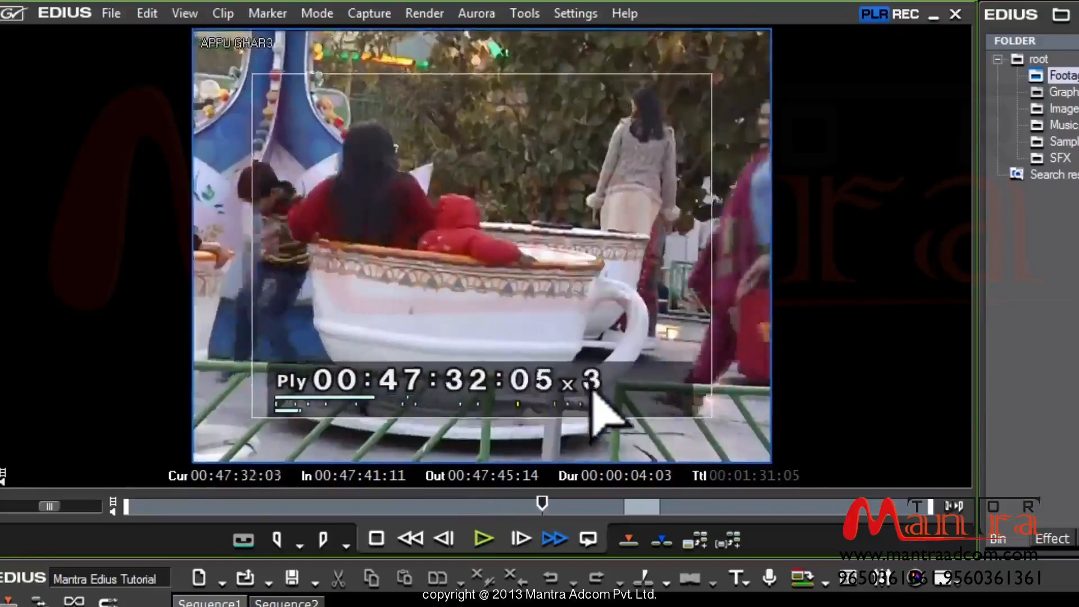
{"action": "key", "text": "l"}
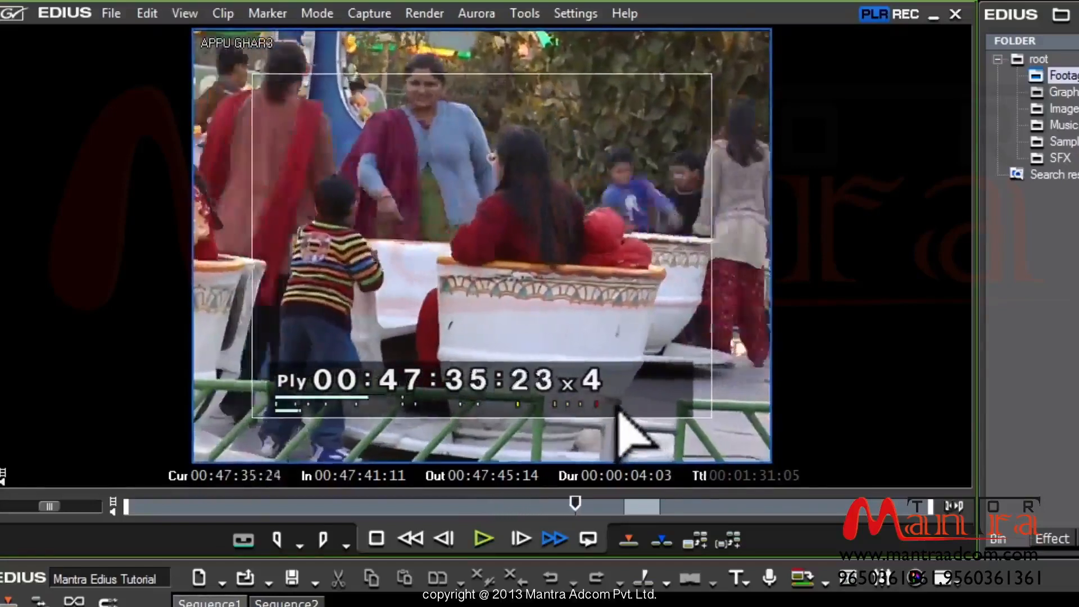
{"action": "key", "text": "space"}
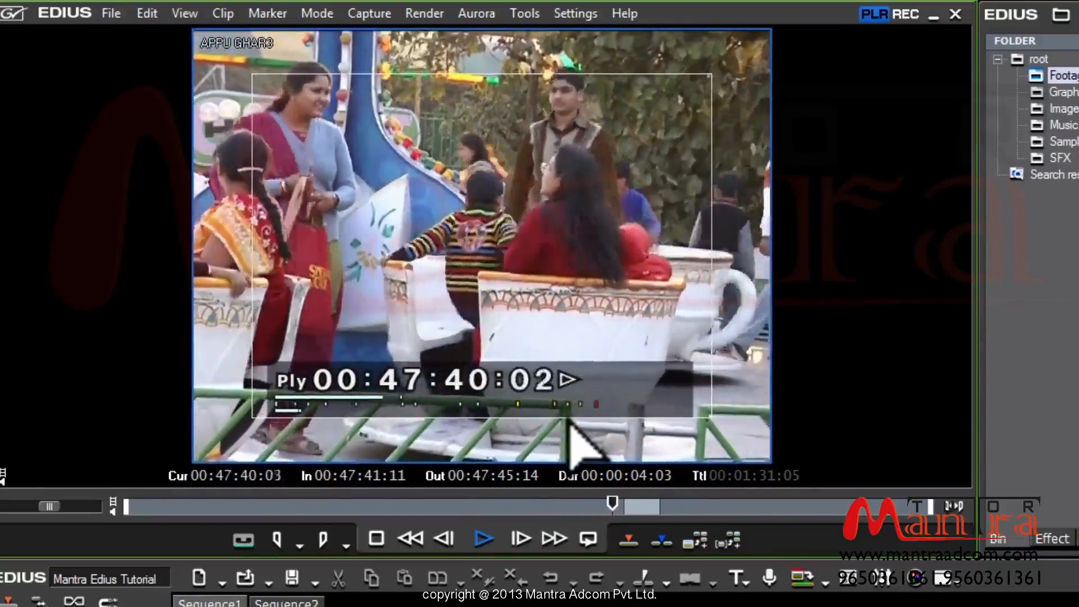
{"action": "key", "text": "space"}
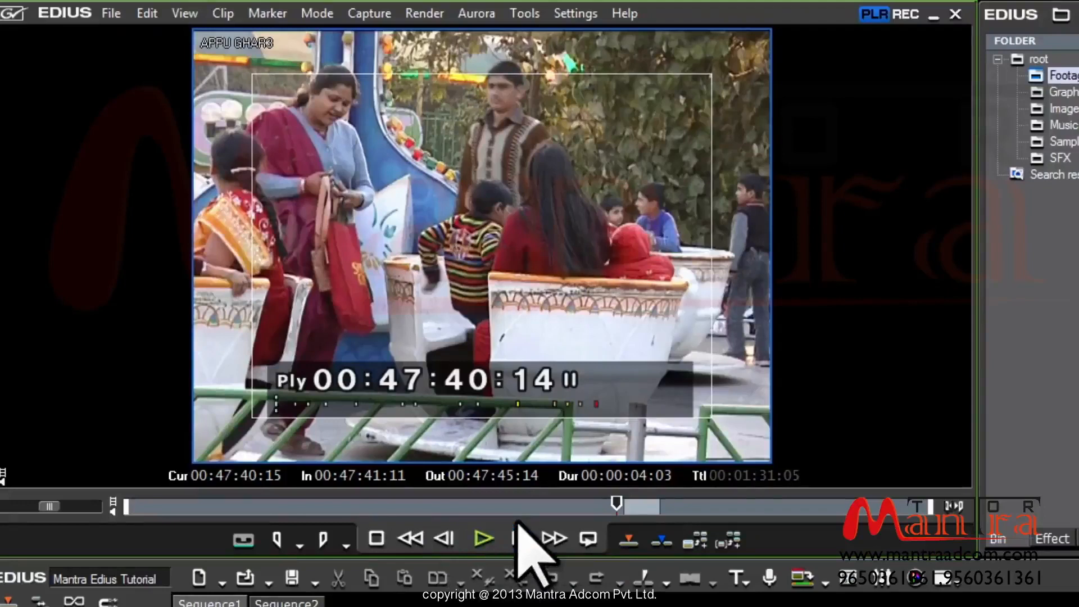
Step the clip back five frames, then forward to 00:47:40:13
{"action": "left_click", "coordinate": [449, 545]}
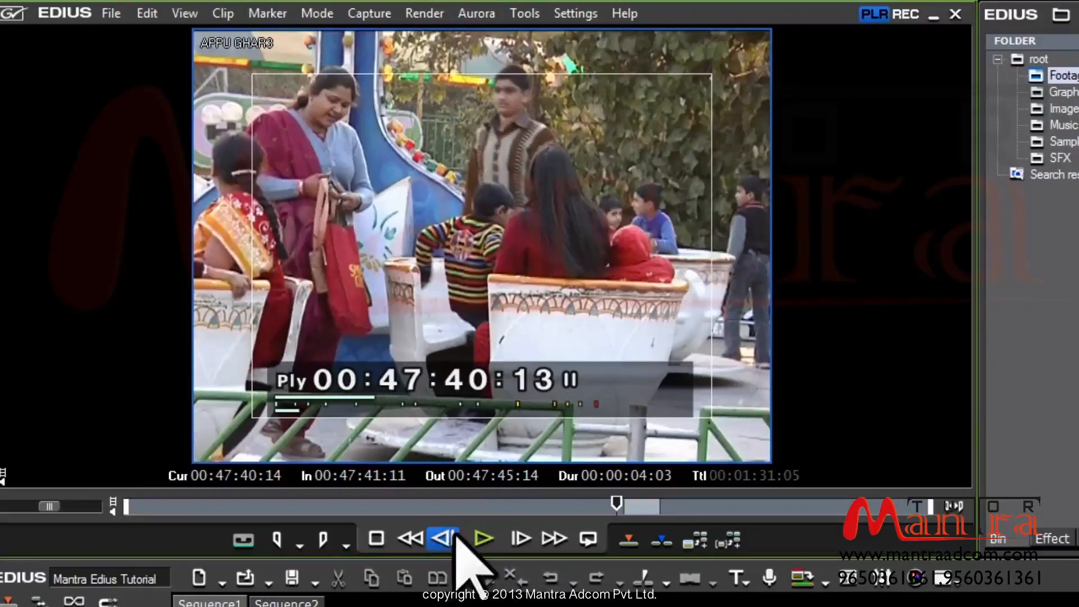
{"action": "left_click", "coordinate": [449, 545]}
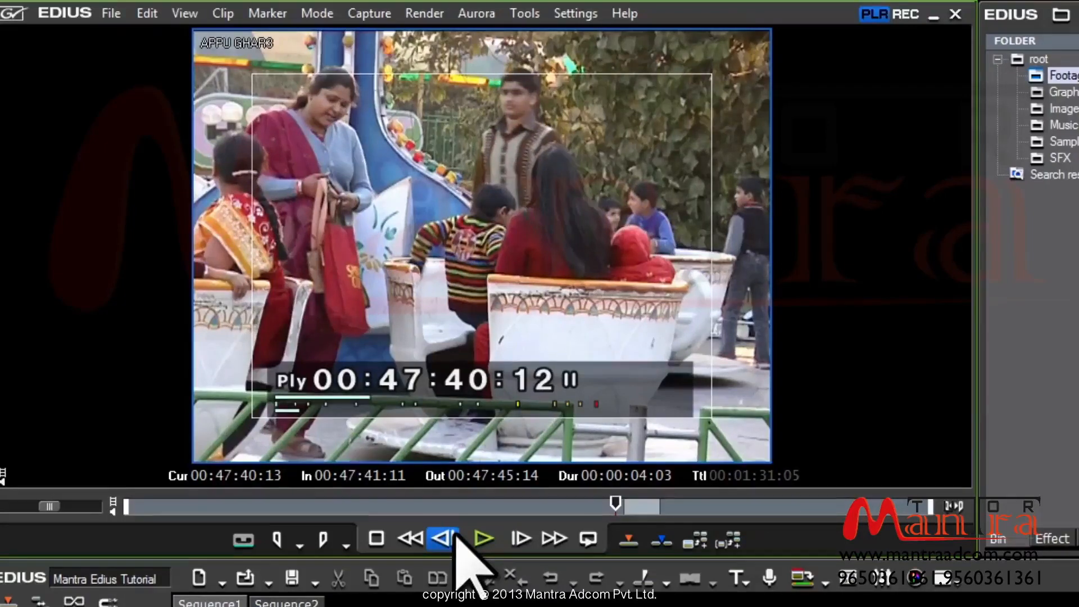
{"action": "left_click", "coordinate": [451, 538]}
{"action": "left_click", "coordinate": [451, 539]}
{"action": "left_click", "coordinate": [452, 538]}
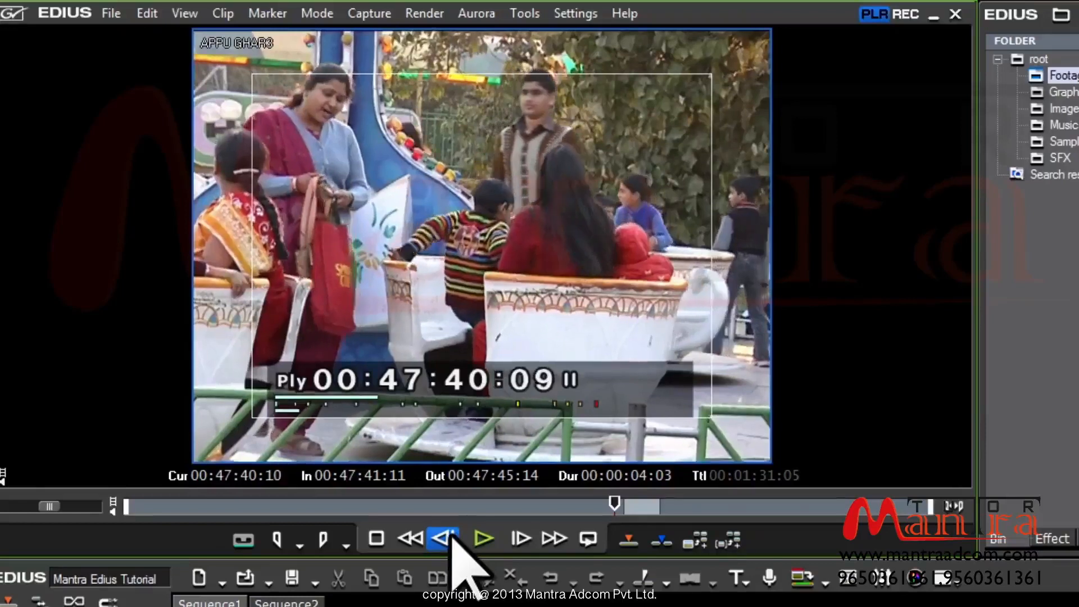
{"action": "key", "text": "Right"}
{"action": "key", "text": "Right"}
{"action": "key", "text": "Right"}
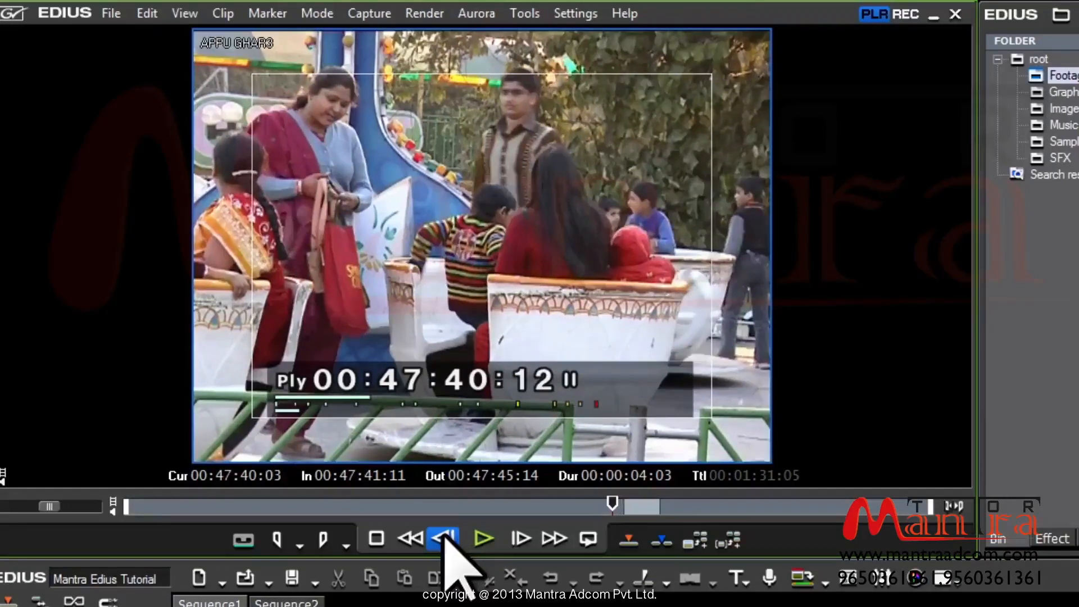
Jump ten frames back and forward, then set the timeline position after the existing clips
{"action": "key", "text": "shift+Left"}
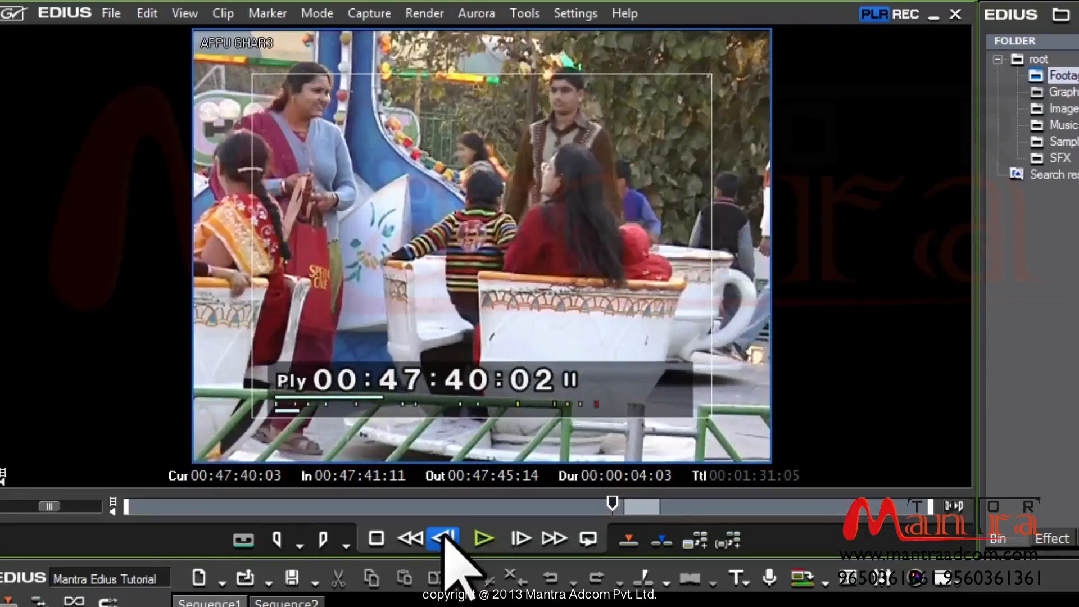
{"action": "key", "text": "shift+Right"}
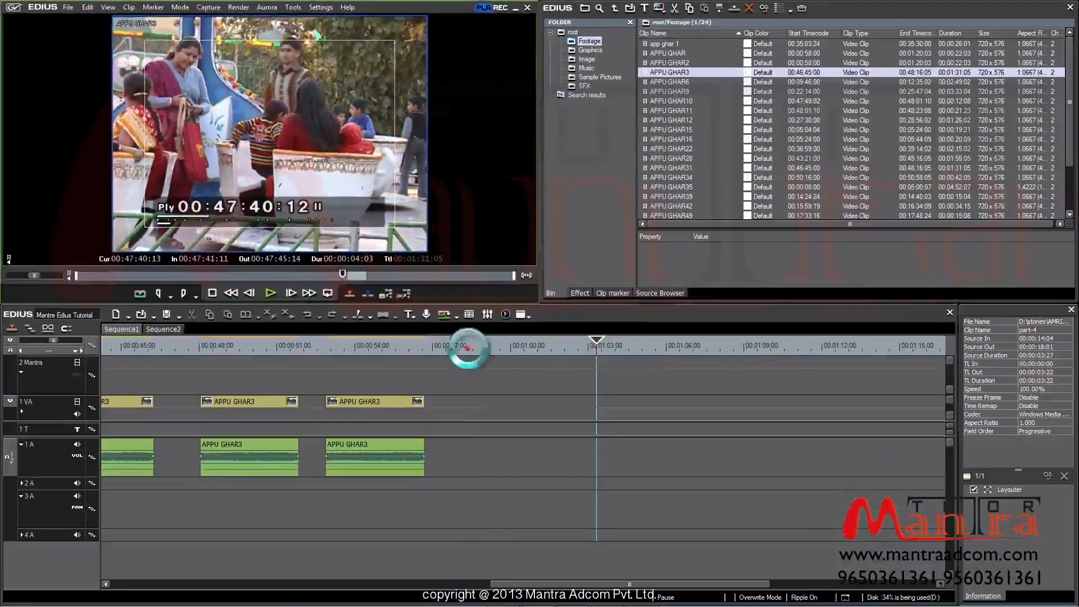
{"action": "left_click", "coordinate": [469, 347]}
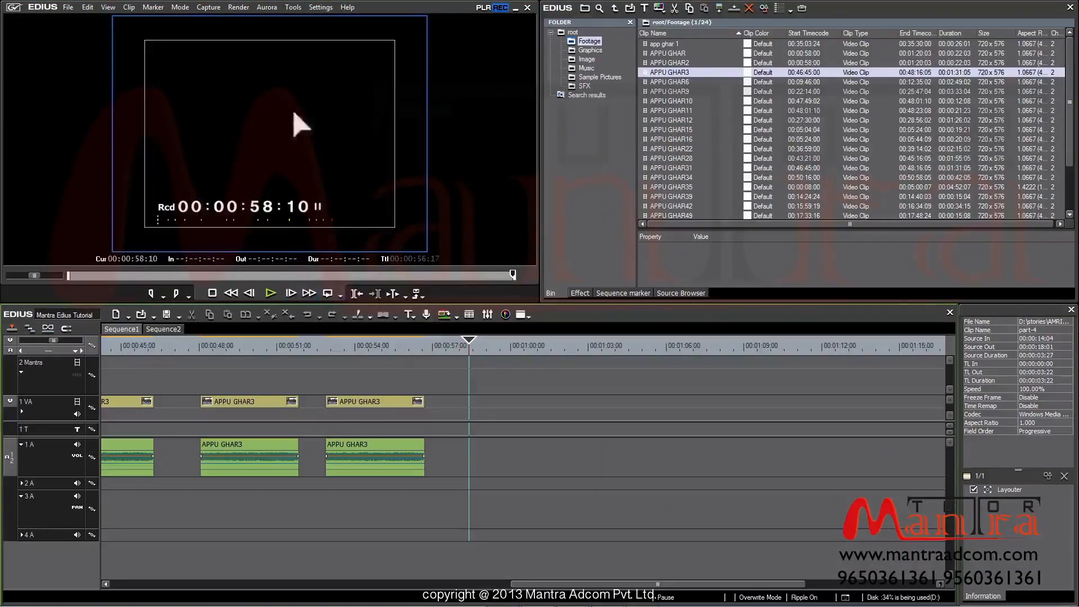
Switch the preview from the recorder to the APPU GHAR3 source clip, paused at 00:47:40:12, and open the View menu
{"action": "left_click", "coordinate": [484, 7]}
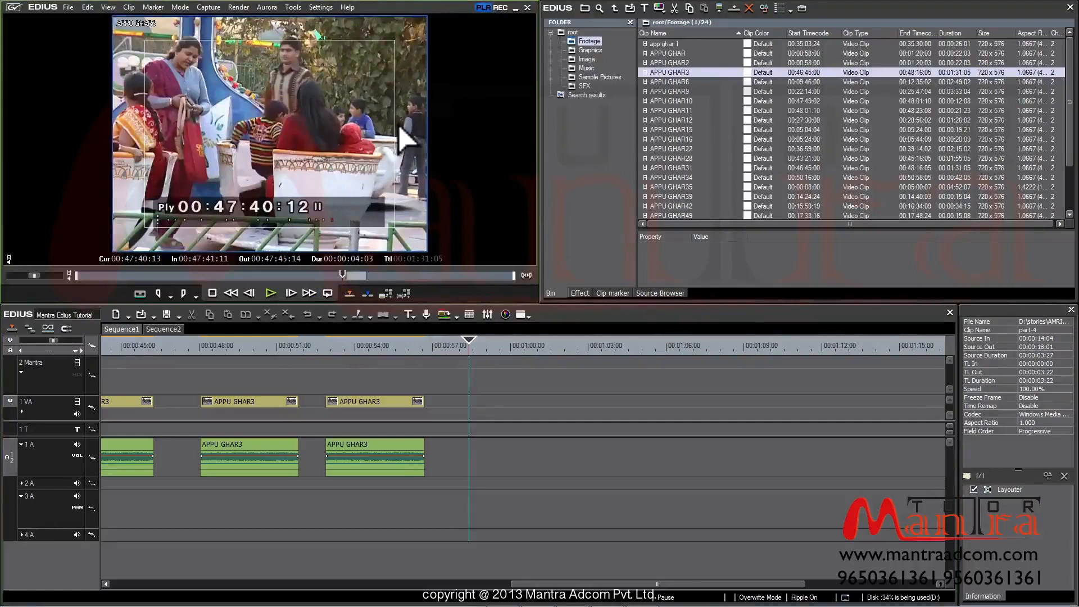
{"action": "left_click", "coordinate": [112, 9]}
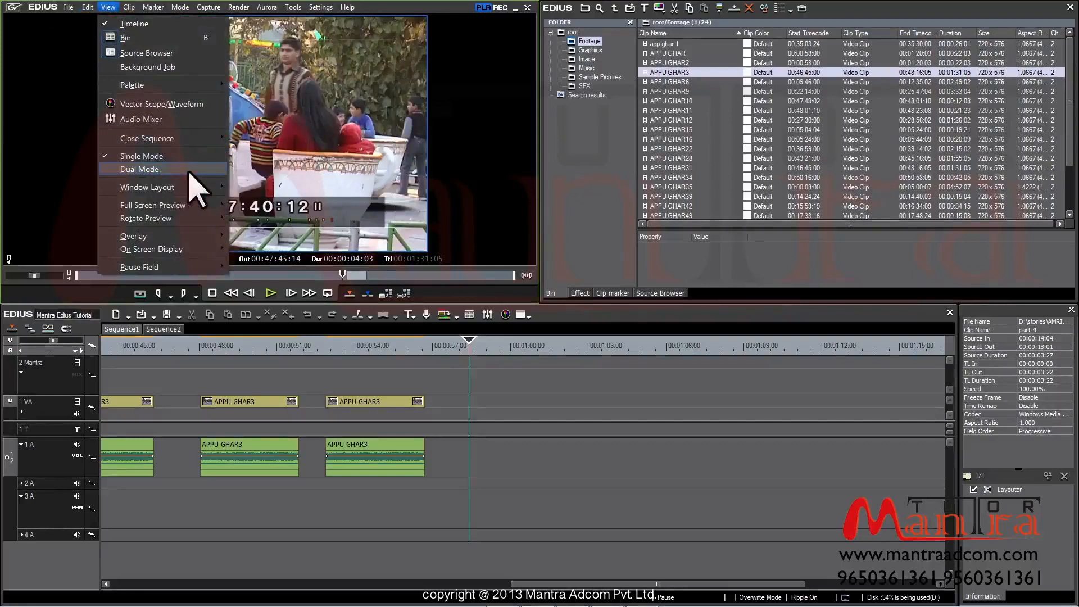
Switch to Dual Mode and overwrite the 00:00:04:02 APPU GHAR3 range onto 1 VA/1 A at 00:00:58:10
{"action": "left_click", "coordinate": [189, 171]}
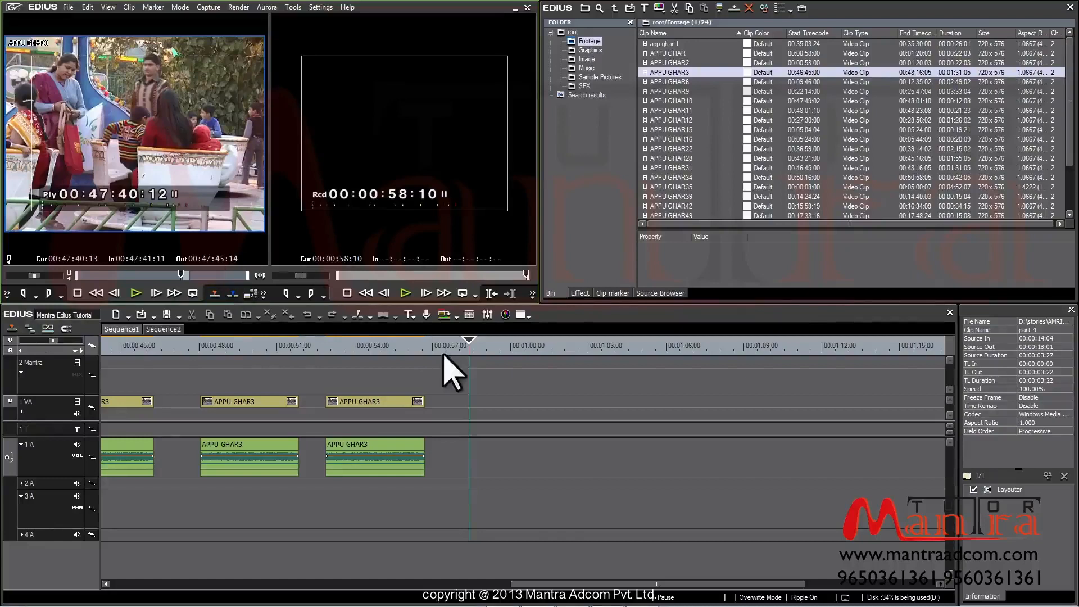
{"action": "left_click", "coordinate": [214, 294]}
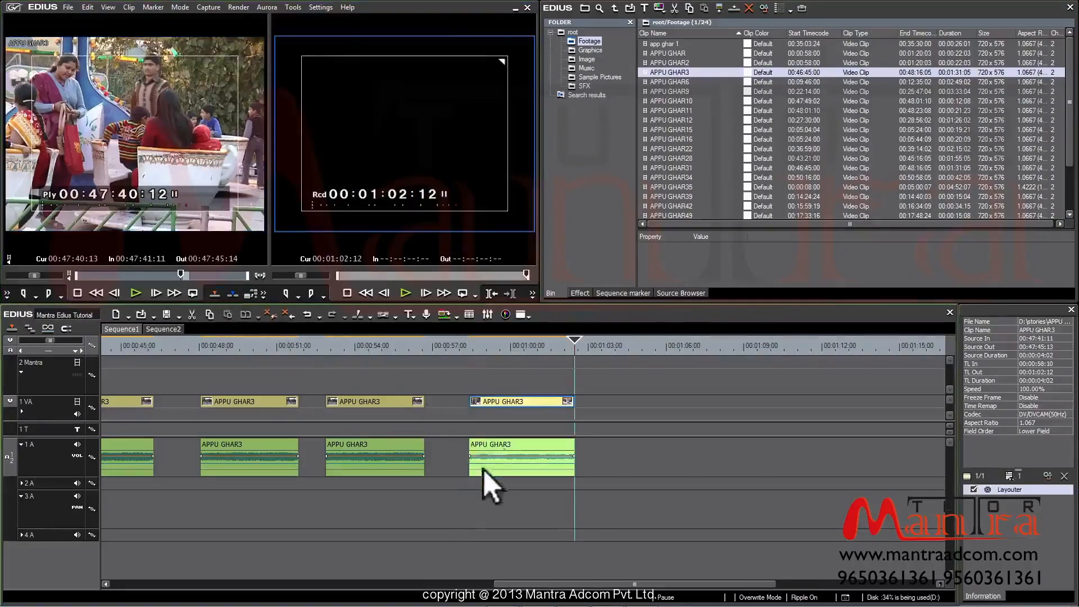
Append more APPU GHAR3 copies after the last clip on 1 VA/1 A, extending the edit to 00:01:15:08
{"action": "left_click", "coordinate": [233, 295]}
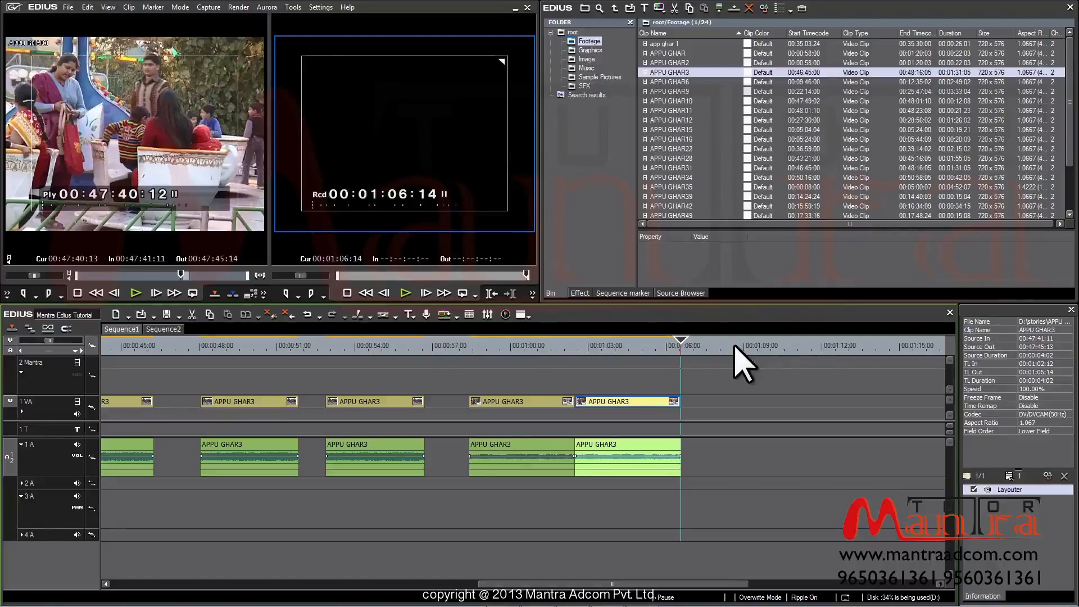
{"action": "mouse_move", "coordinate": [109, 132]}
{"action": "left_mouse_down"}
{"action": "mouse_move", "coordinate": [268, 217]}
{"action": "mouse_move", "coordinate": [696, 404]}
{"action": "left_mouse_up"}
{"action": "left_click_drag", "start_coordinate": [700, 341], "coordinate": [803, 357]}
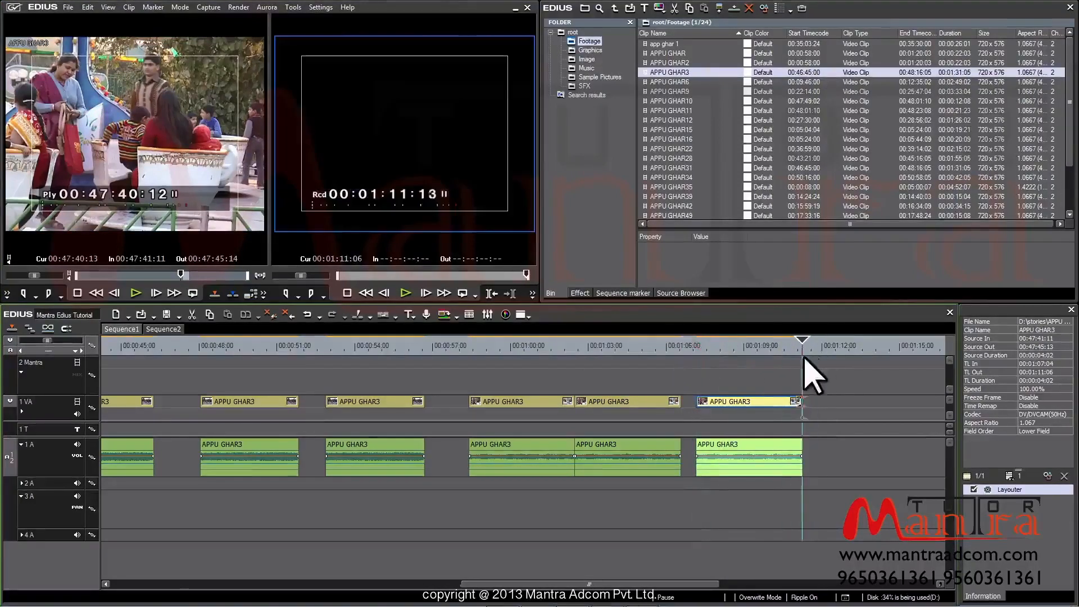
{"action": "key", "text": "bracketright"}
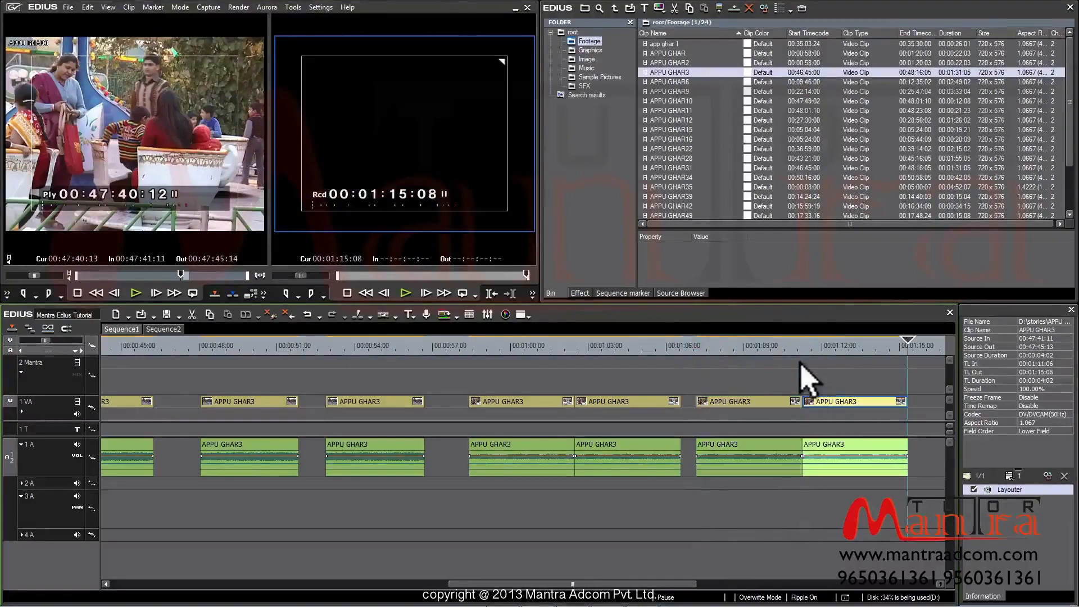
{"action": "key", "text": "bracketright"}
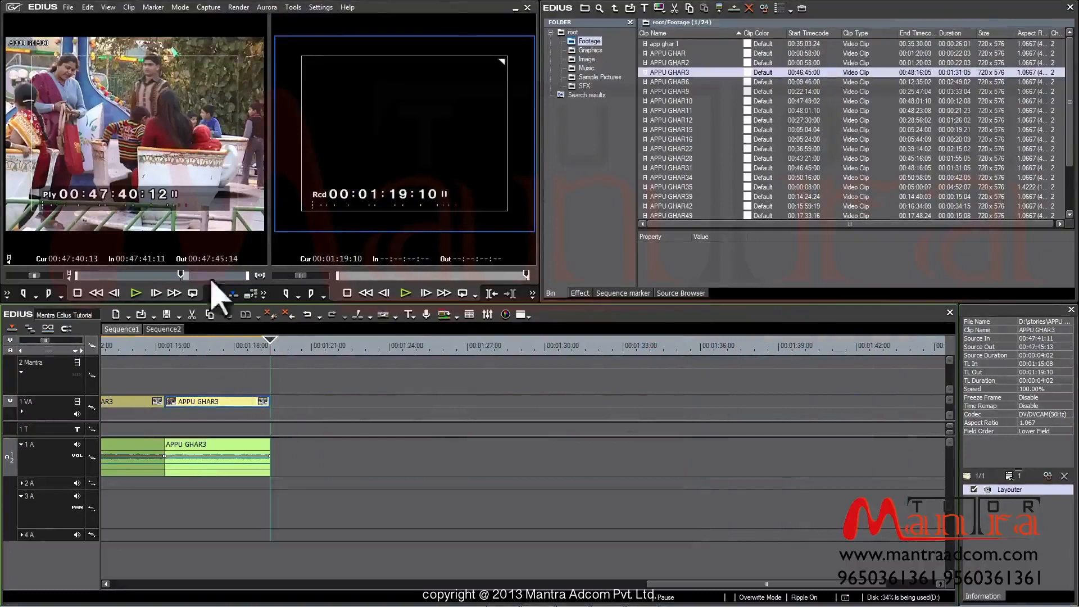